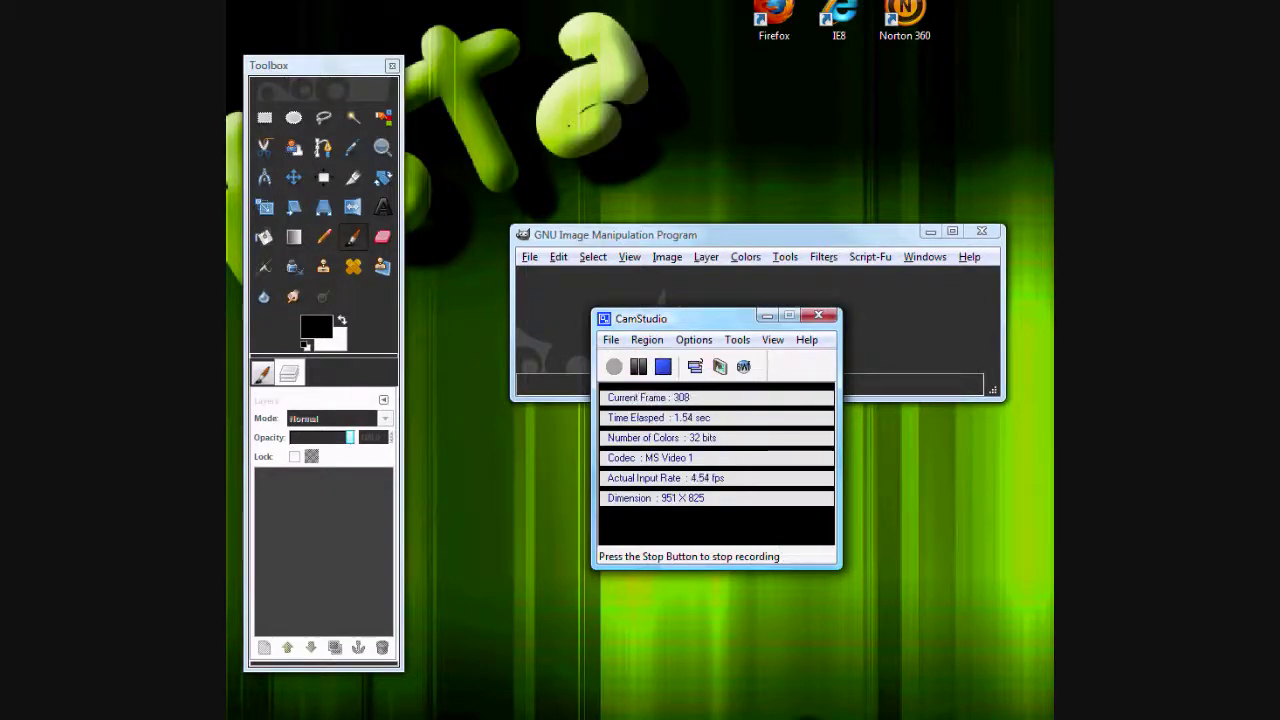
Step: Minimize CamStudio and create a new blank 400×125 white image
click(793, 716)
click(529, 257)
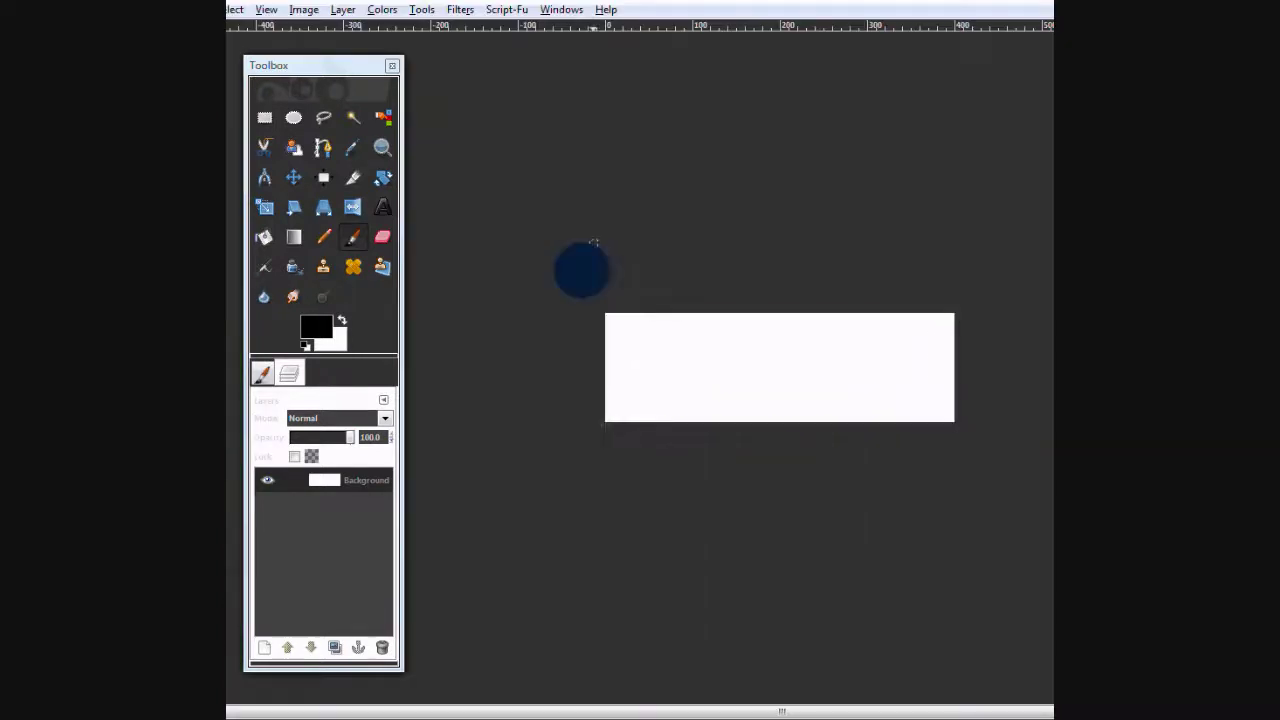
Step: Bucket-fill the white 400×125 canvas with black
click(263, 237)
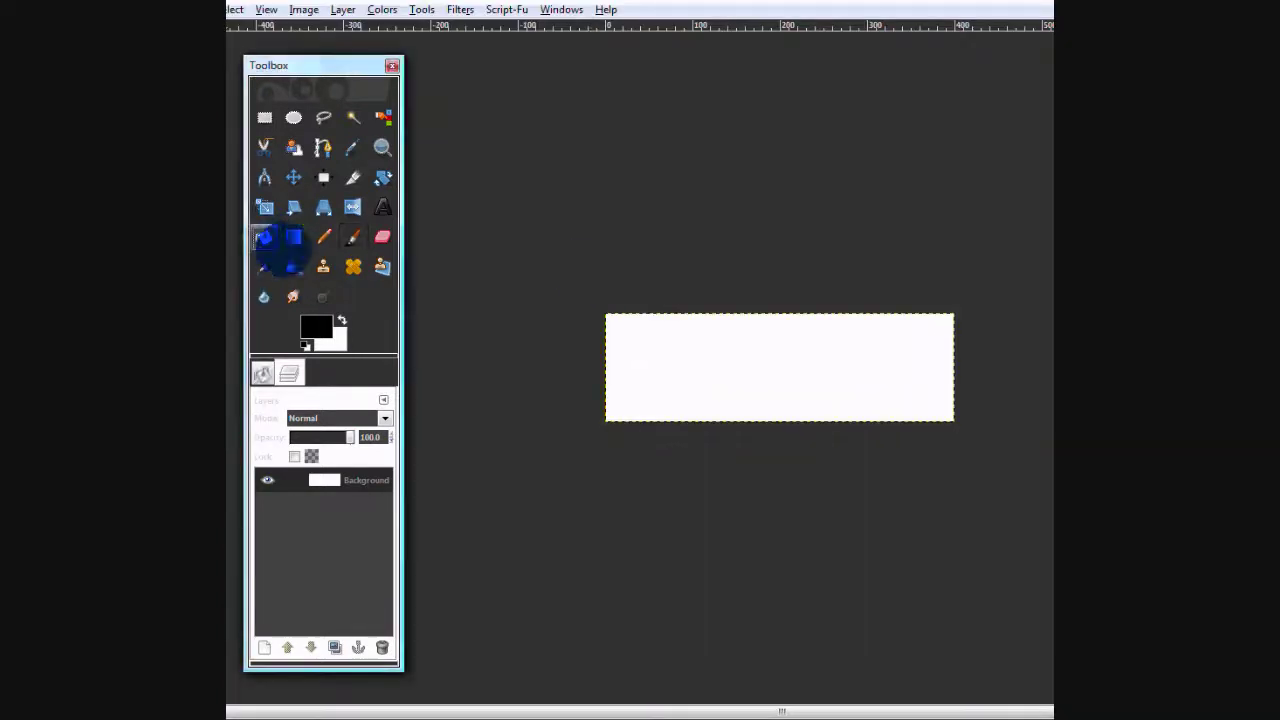
click(738, 344)
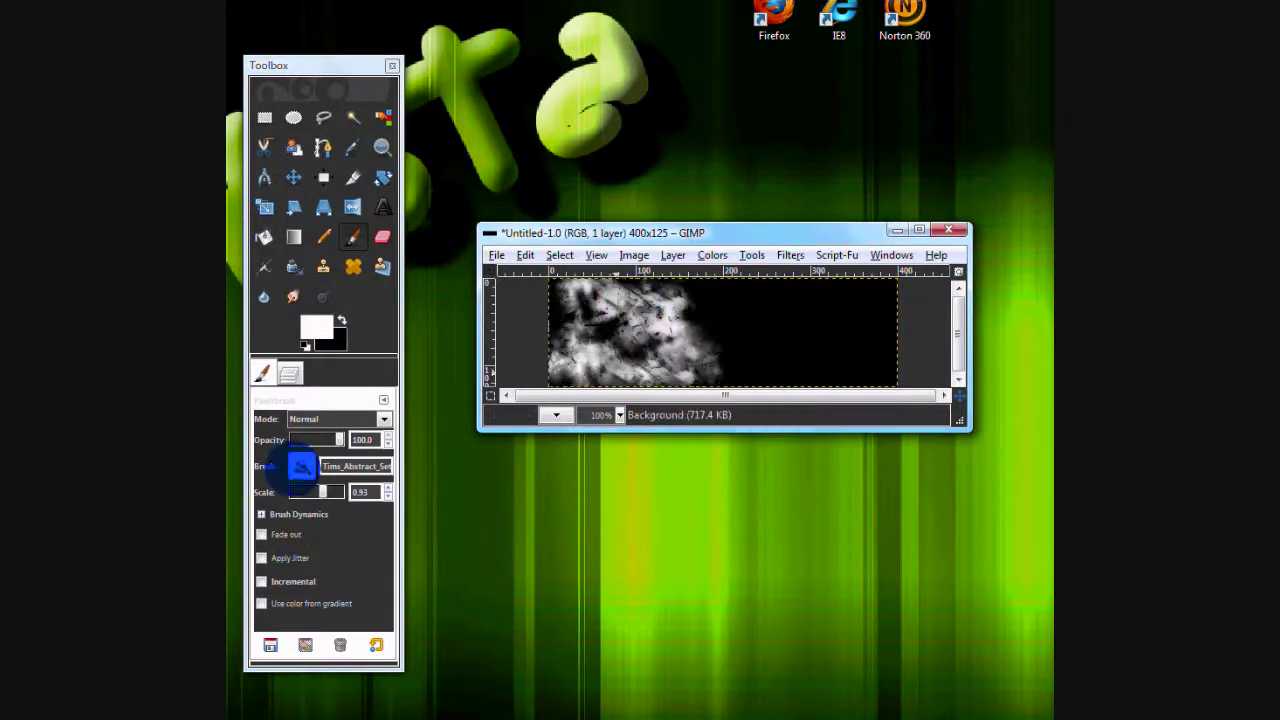
Step: Stamp white texture across the canvas with two different abstract brushes
click(301, 466)
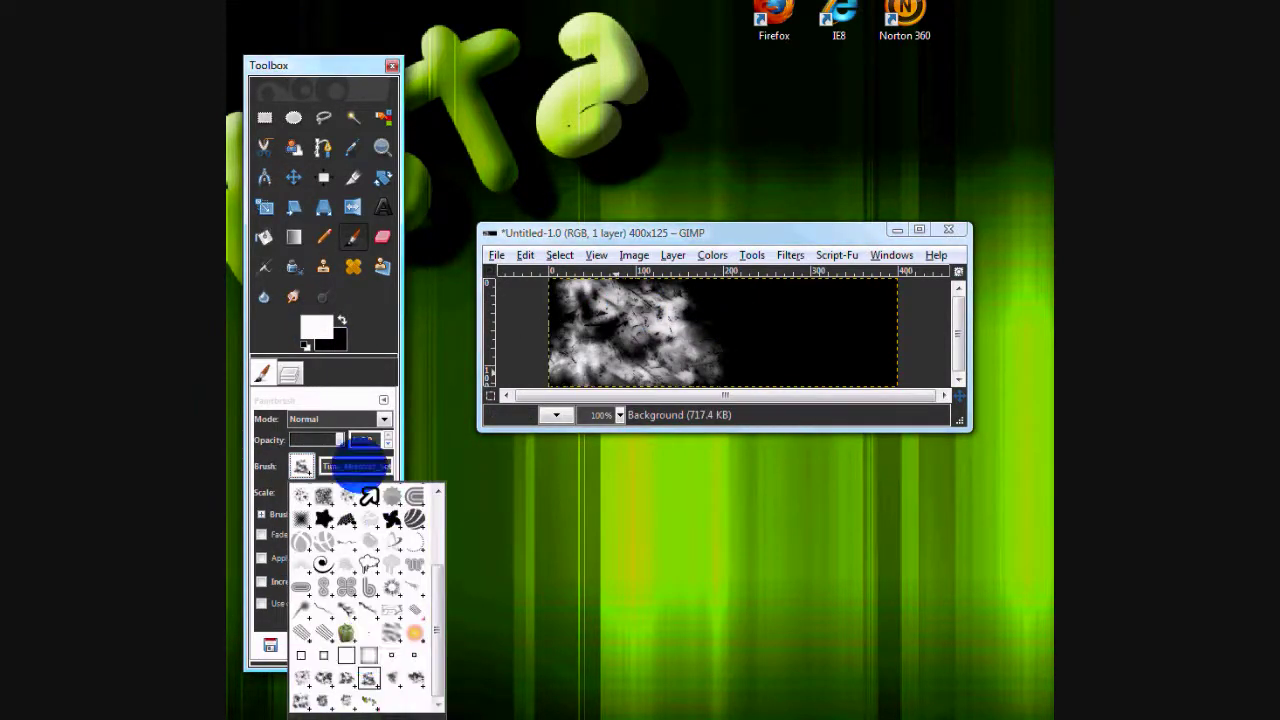
click(331, 673)
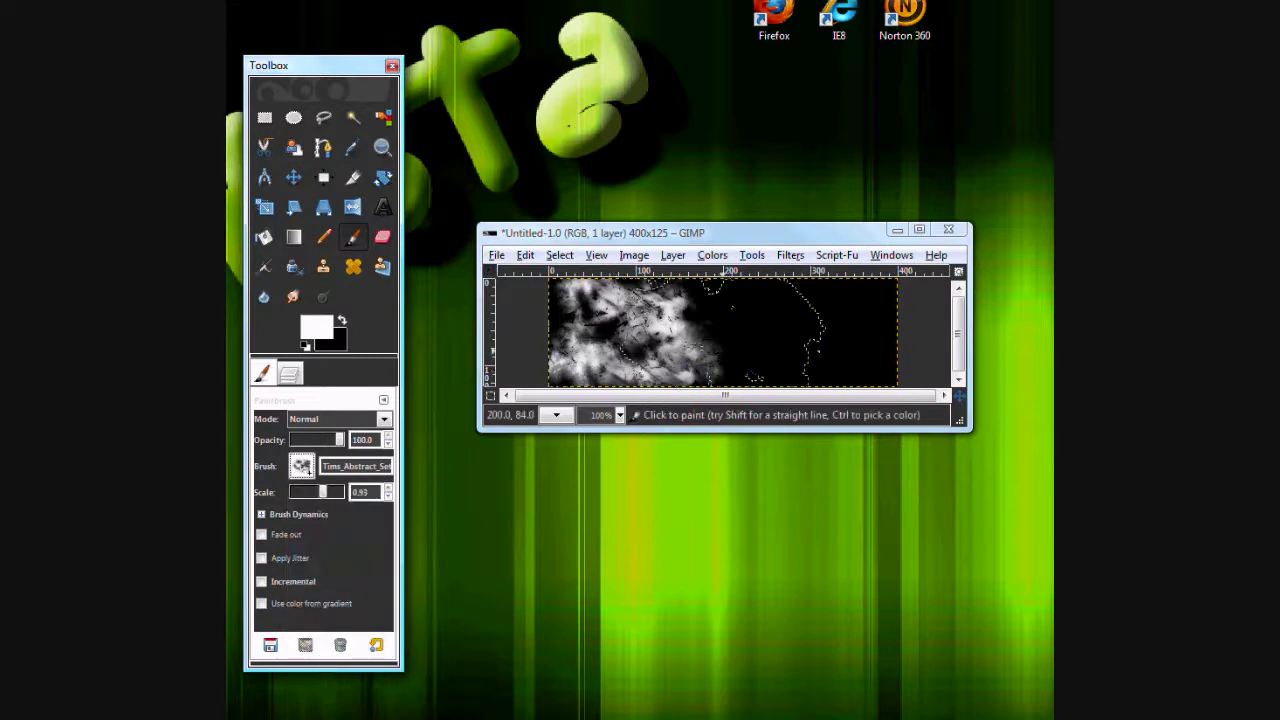
click(772, 330)
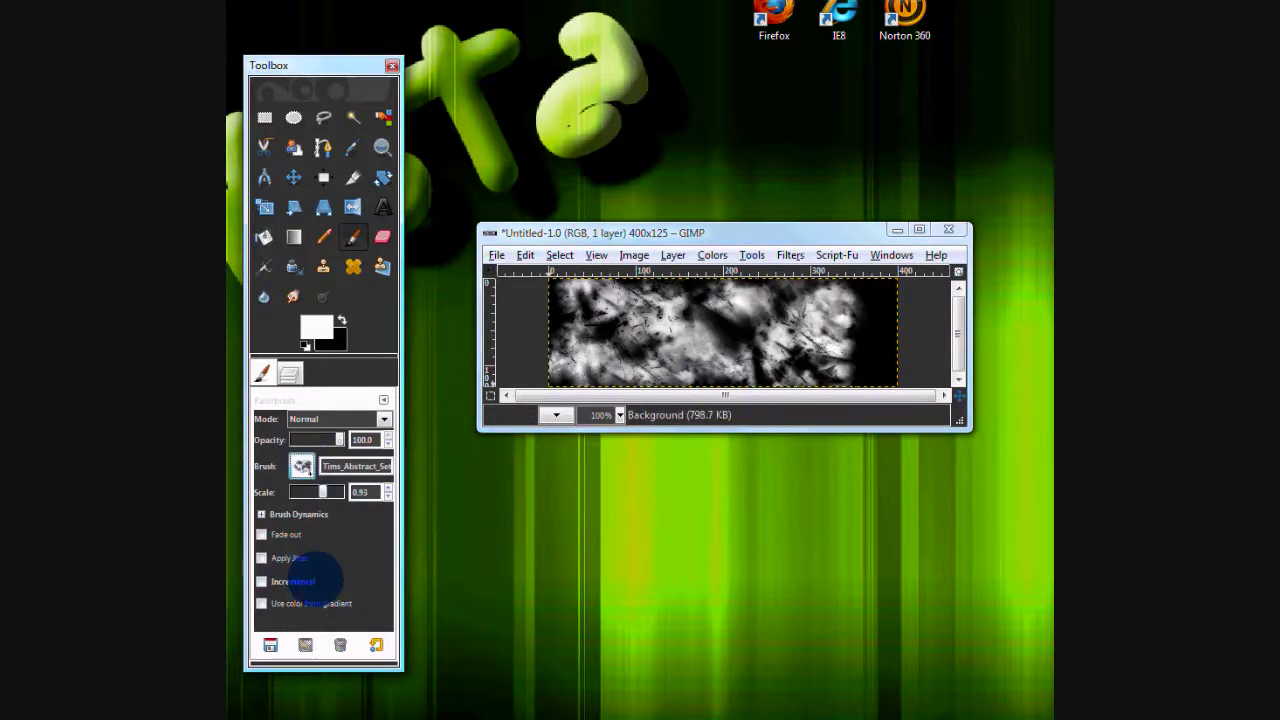
click(301, 466)
click(414, 677)
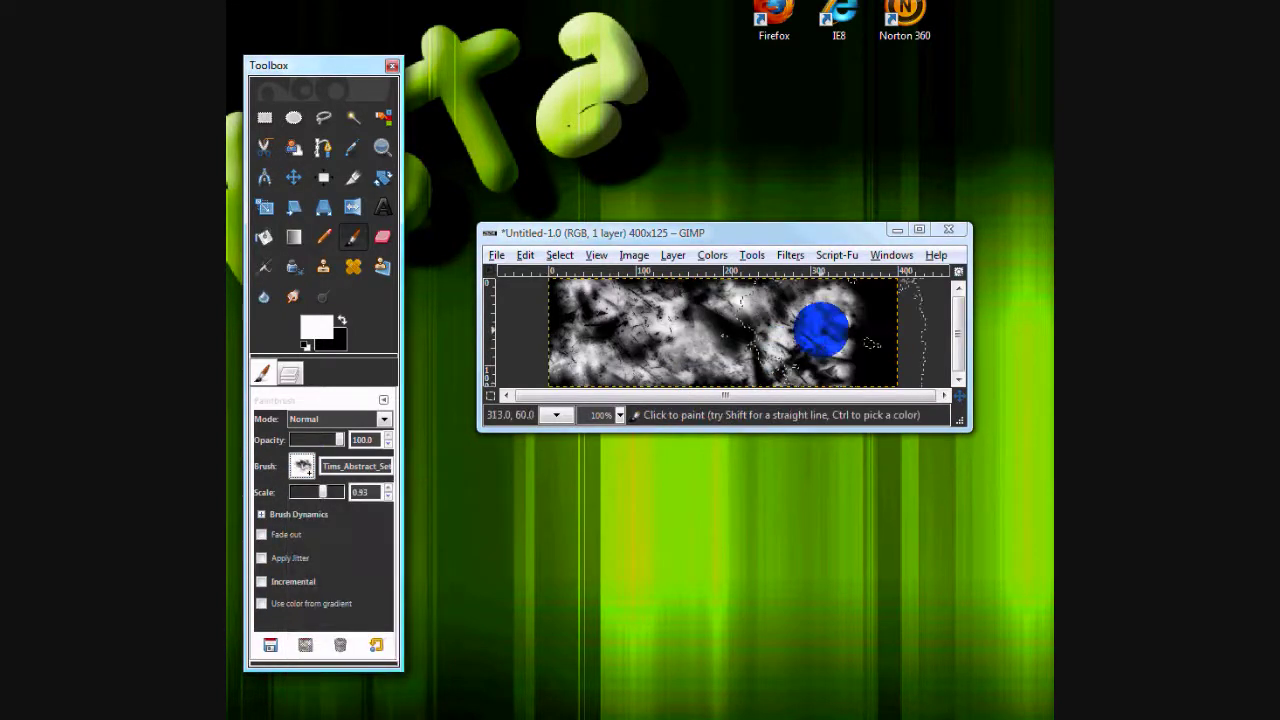
click(821, 330)
Step: Lower paint opacity to 83, swap to black paint, and stamp a dark texture
drag(757, 222, 755, 161)
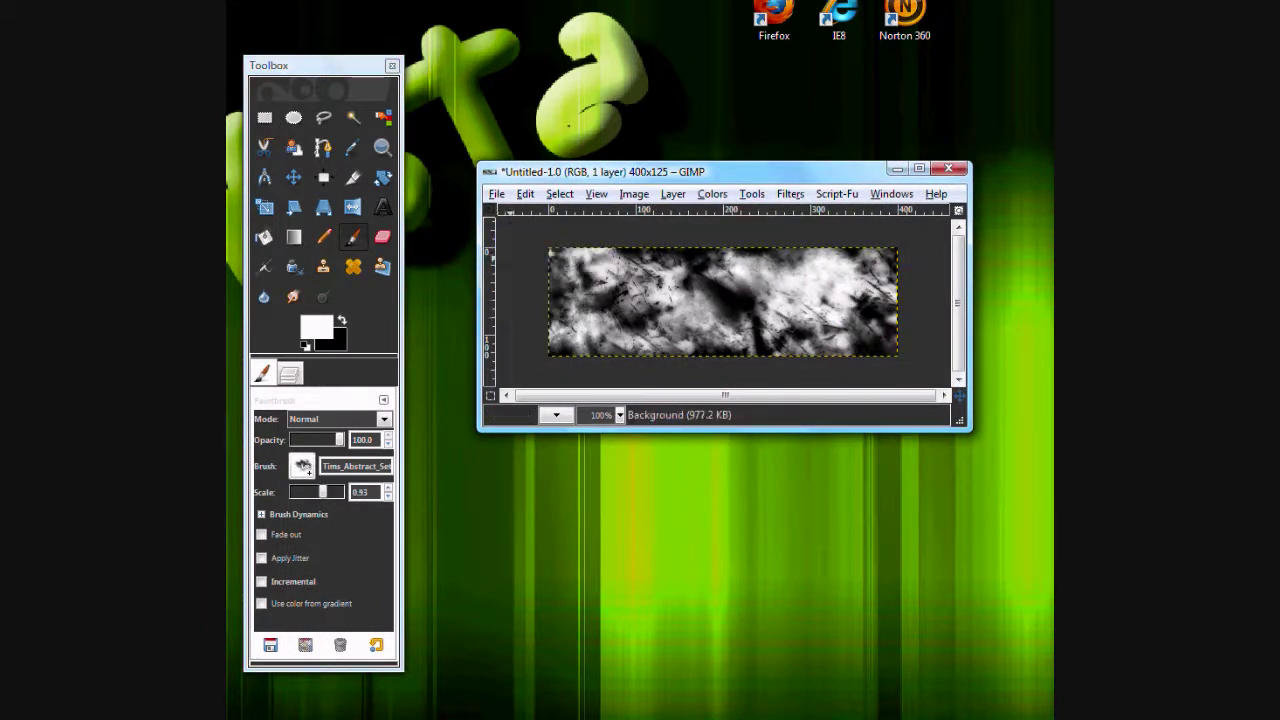
drag(338, 440, 335, 440)
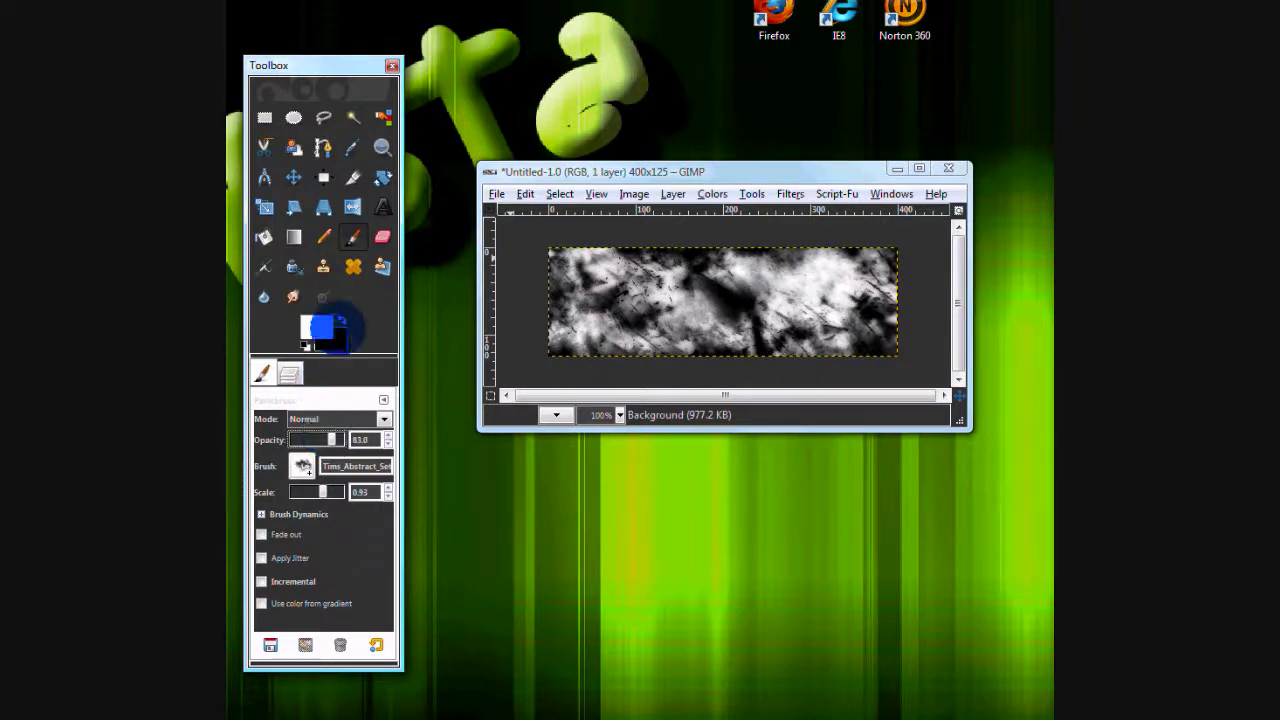
click(341, 321)
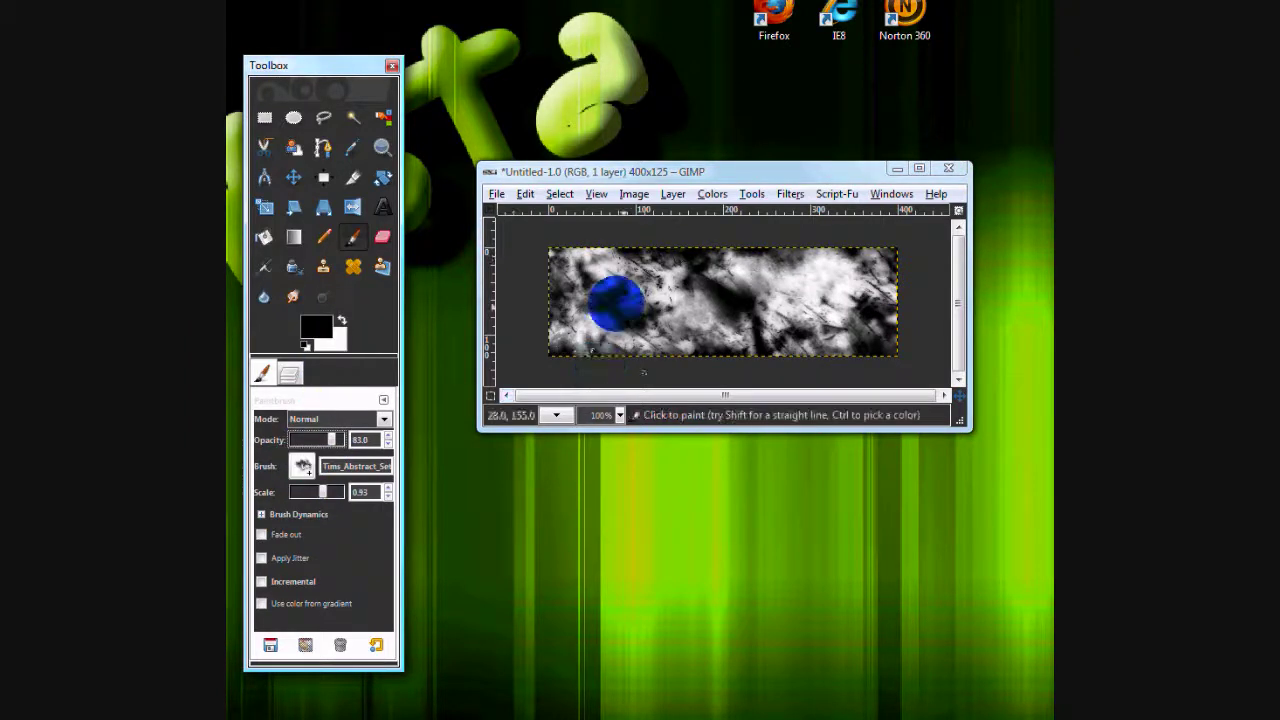
click(614, 296)
Step: Dab more dark texture across the banner with two other abstract brushes
click(302, 466)
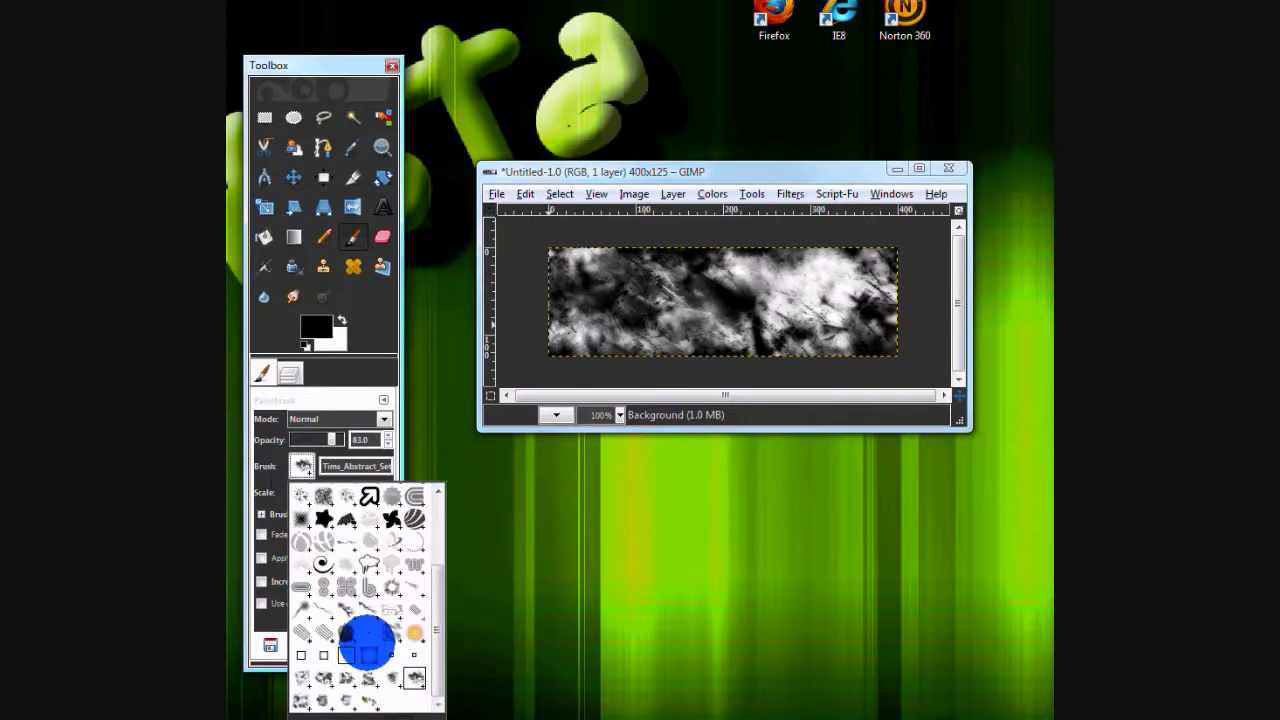
click(366, 672)
click(720, 292)
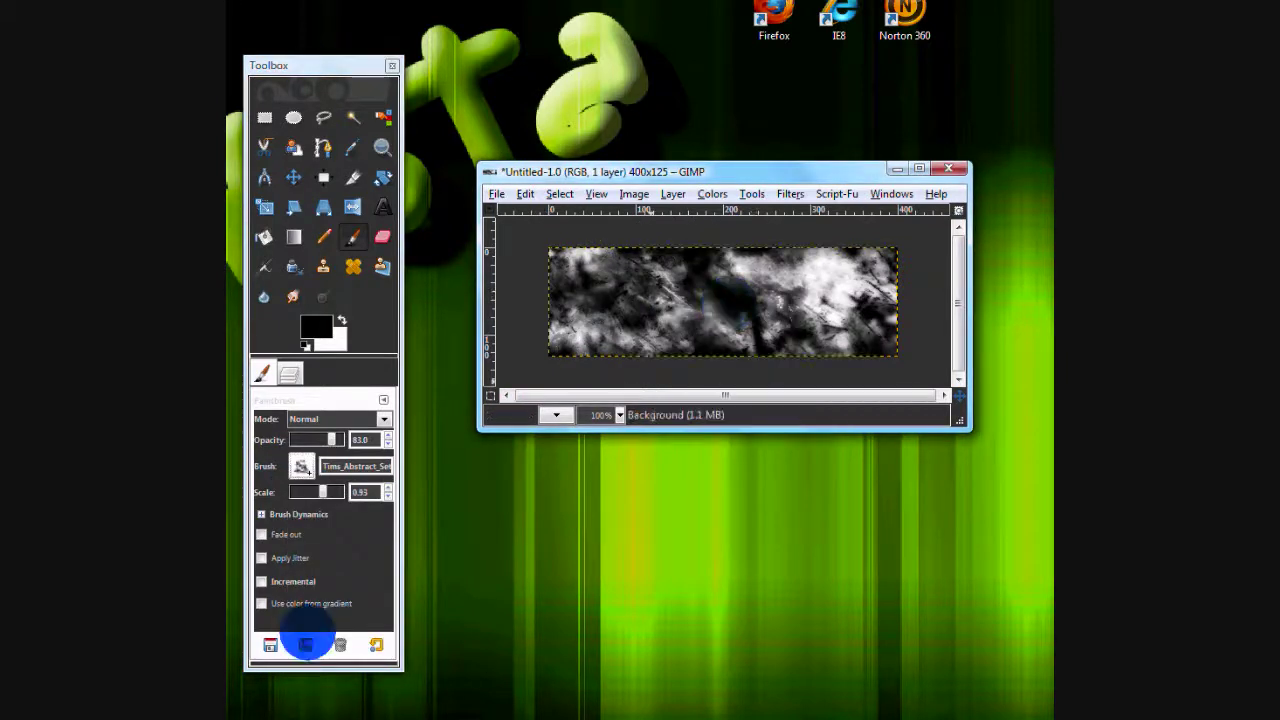
click(302, 466)
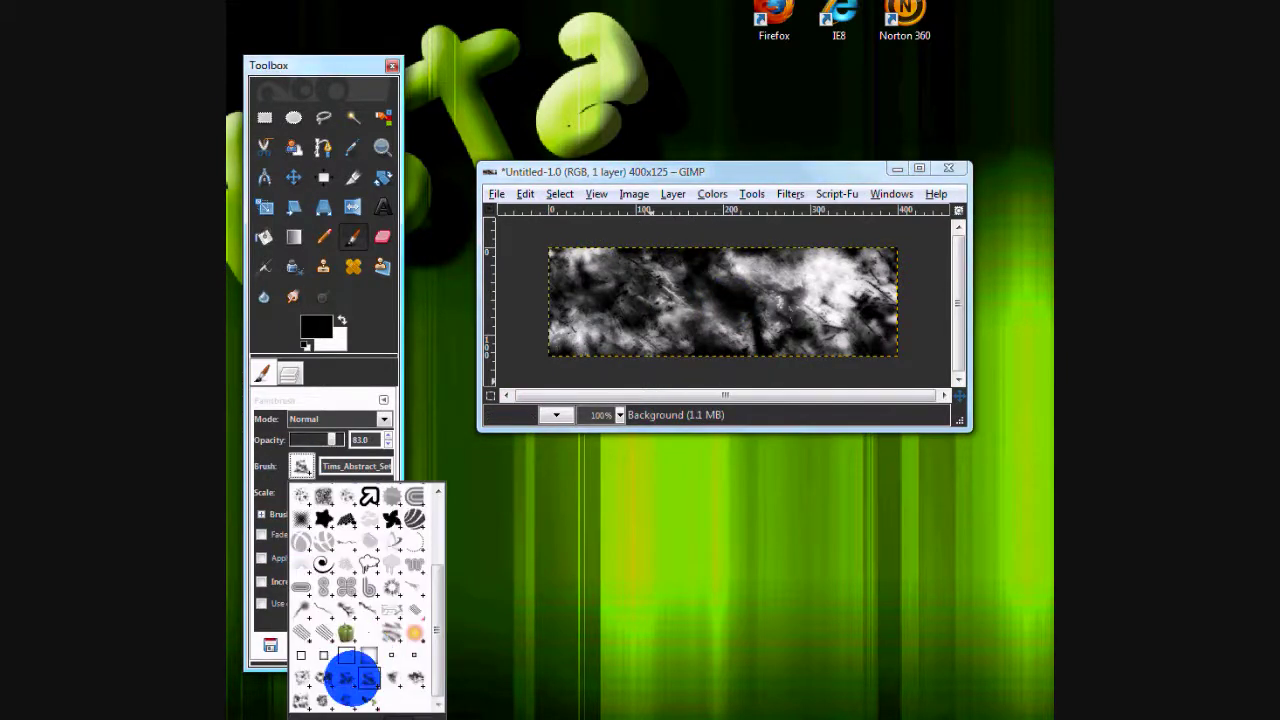
click(329, 677)
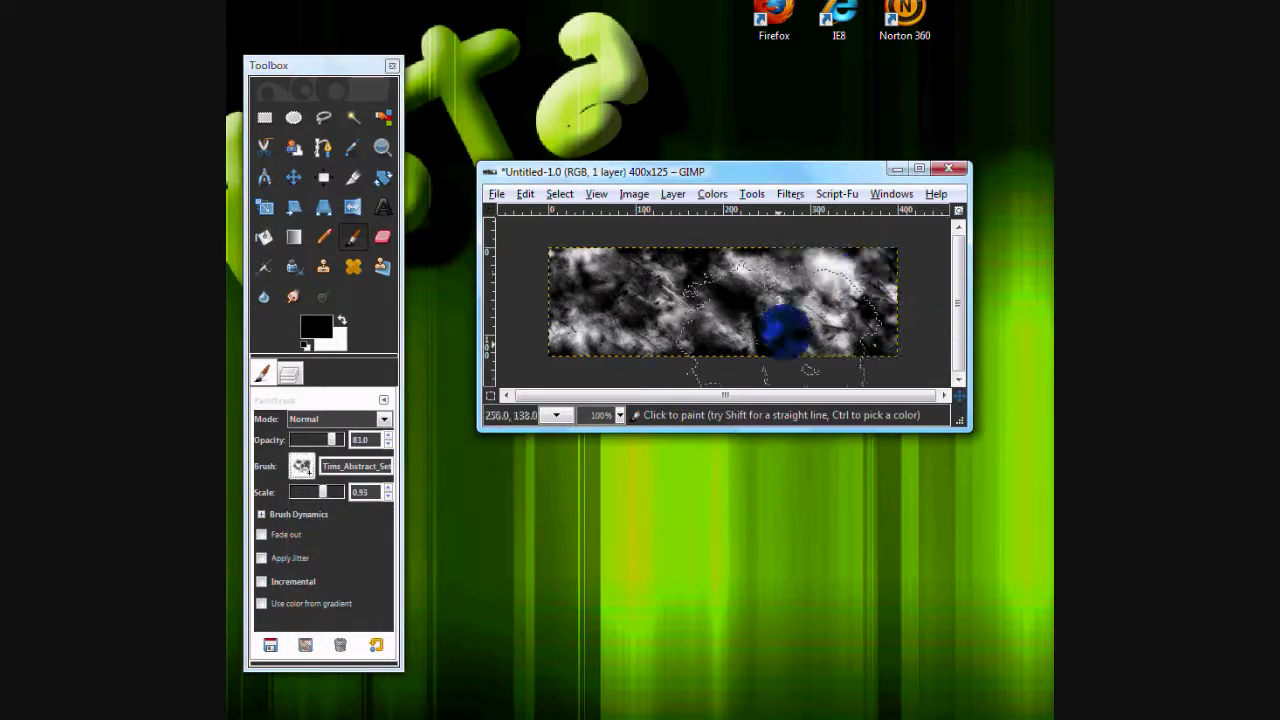
click(780, 330)
click(608, 346)
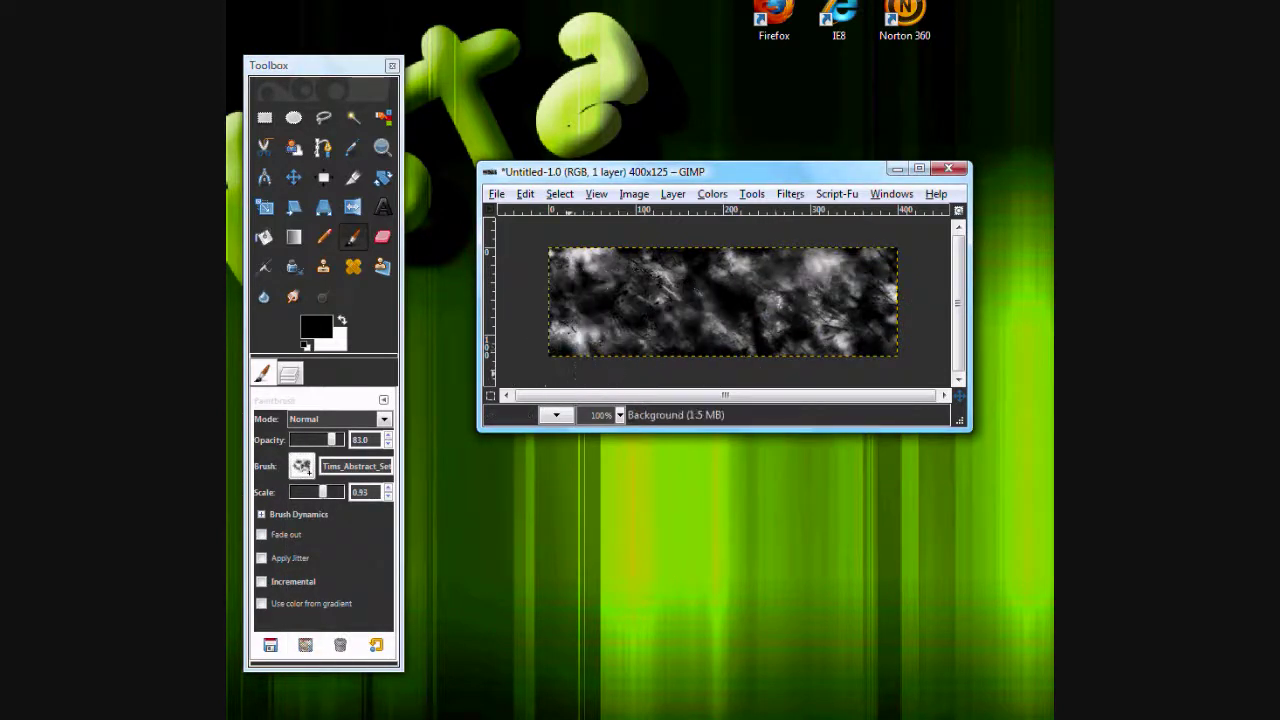
Step: Undo the last paintbrush dab and colorize the banner green at hue 126
click(527, 193)
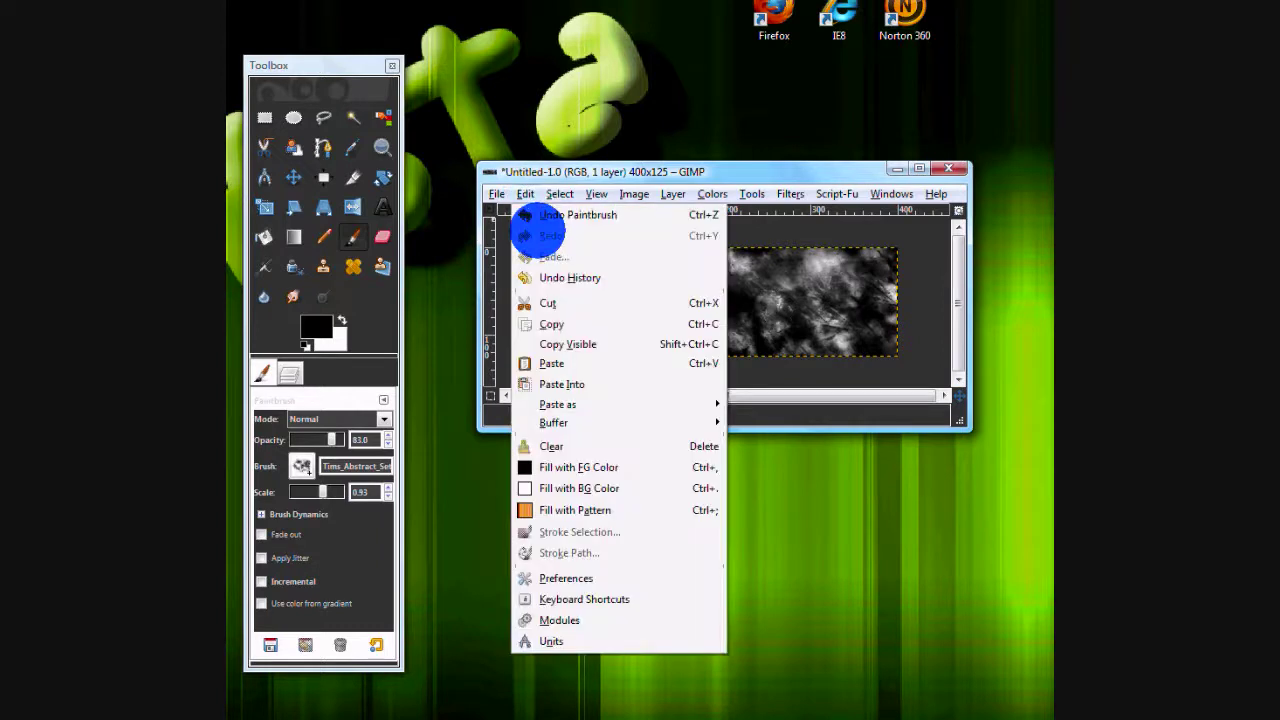
click(560, 215)
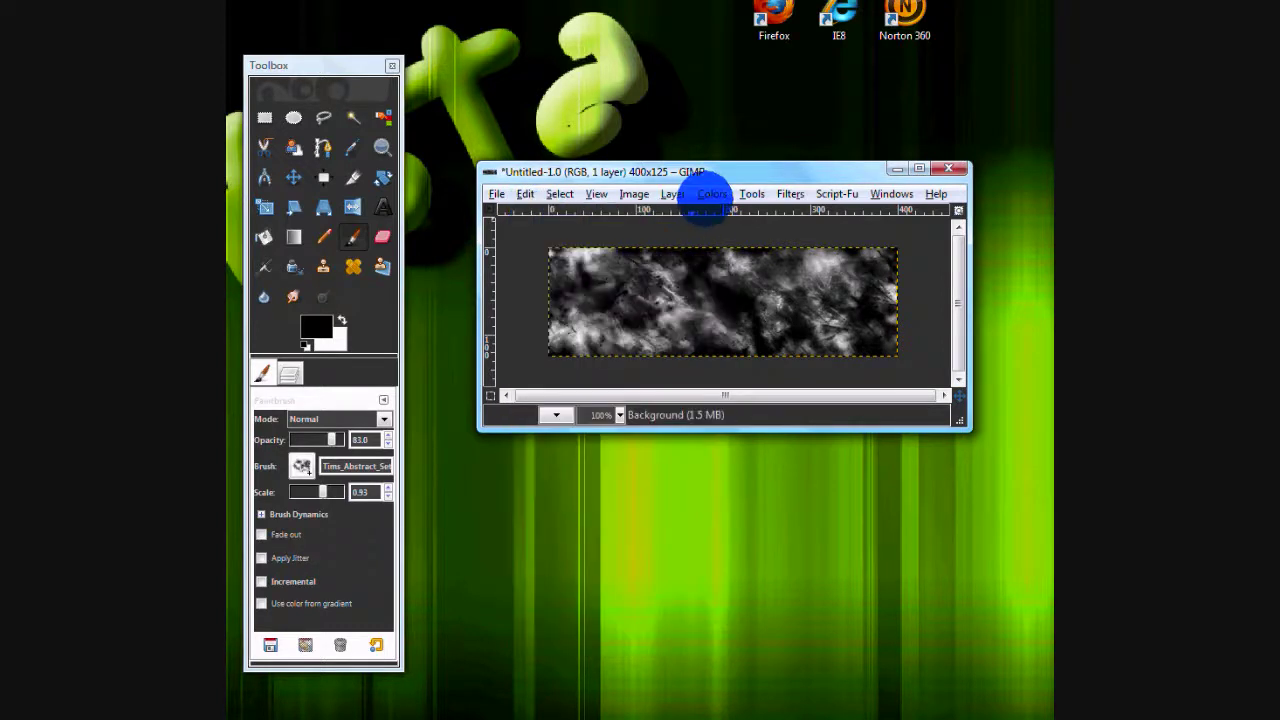
click(712, 193)
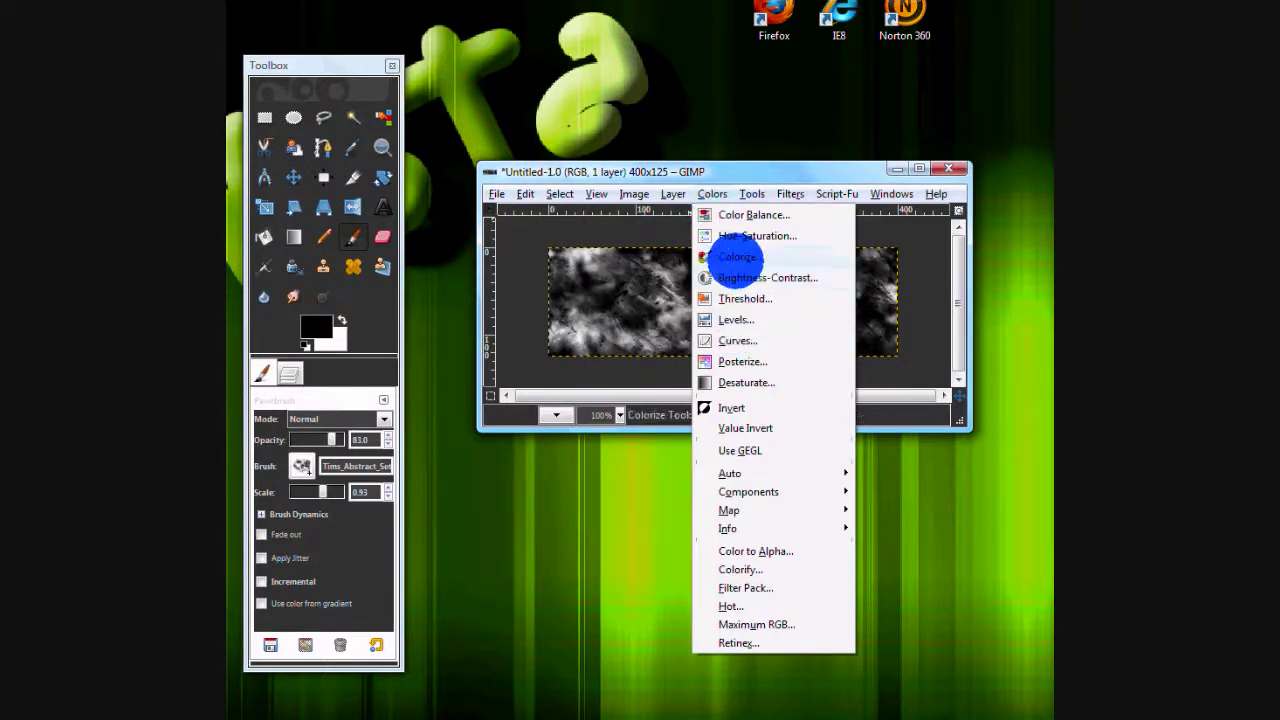
click(738, 257)
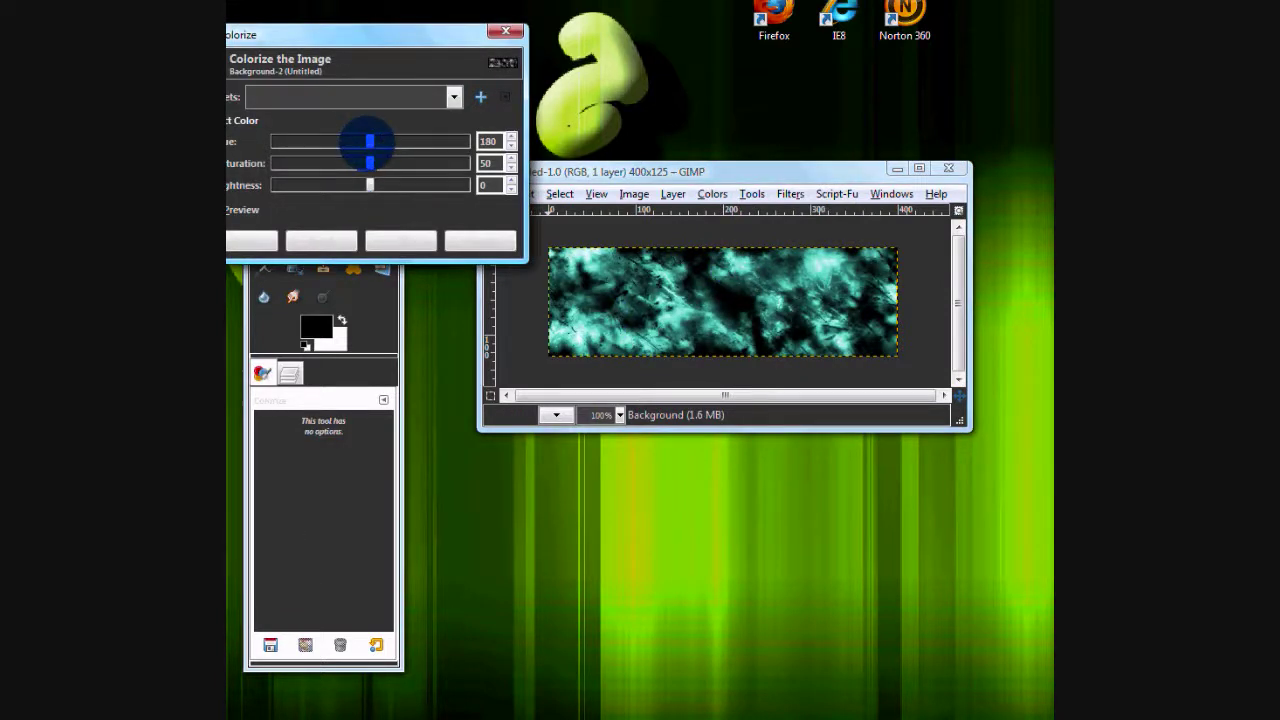
drag(370, 141, 341, 141)
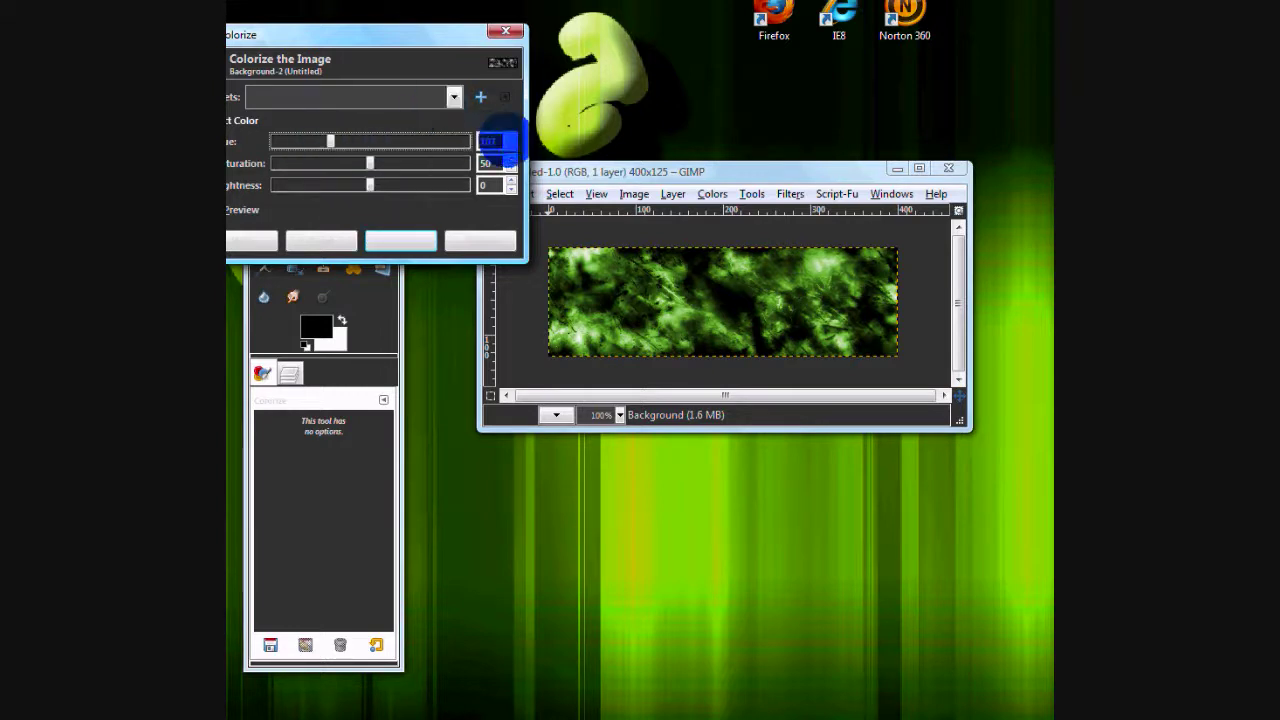
click(410, 240)
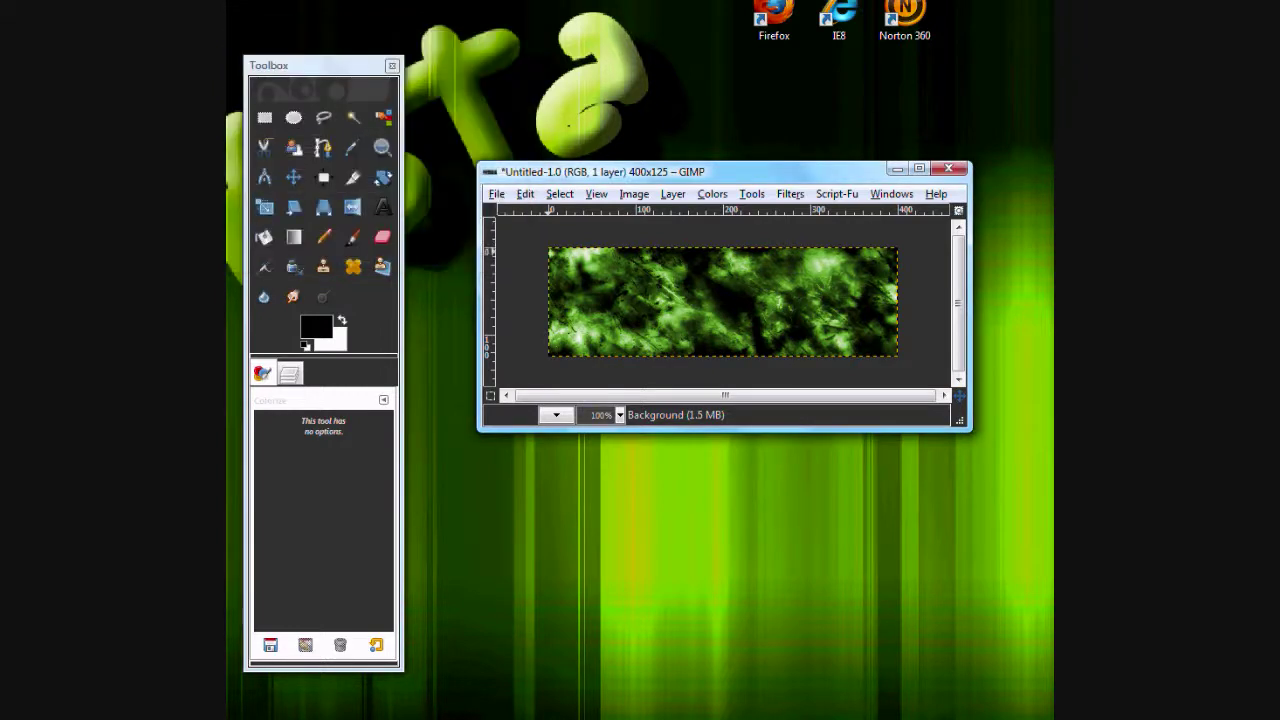
Step: Add a new layer above Background and stroke the selection outline on it
click(497, 193)
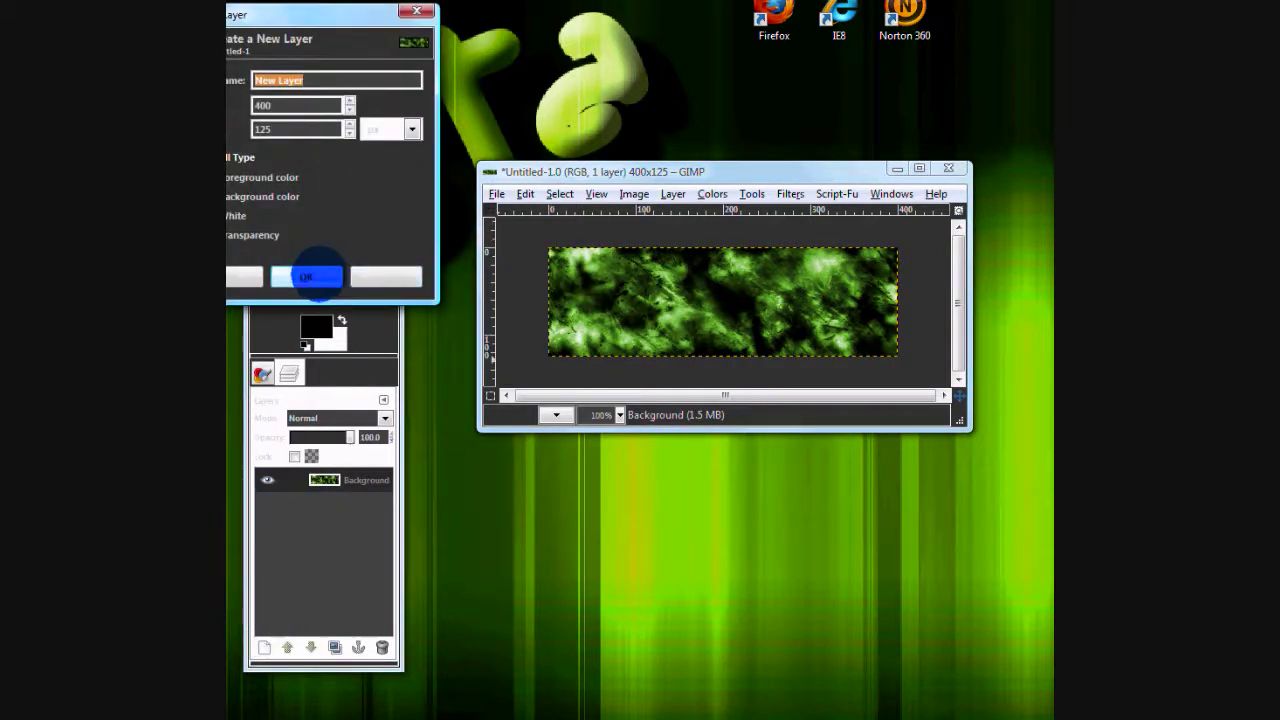
click(314, 272)
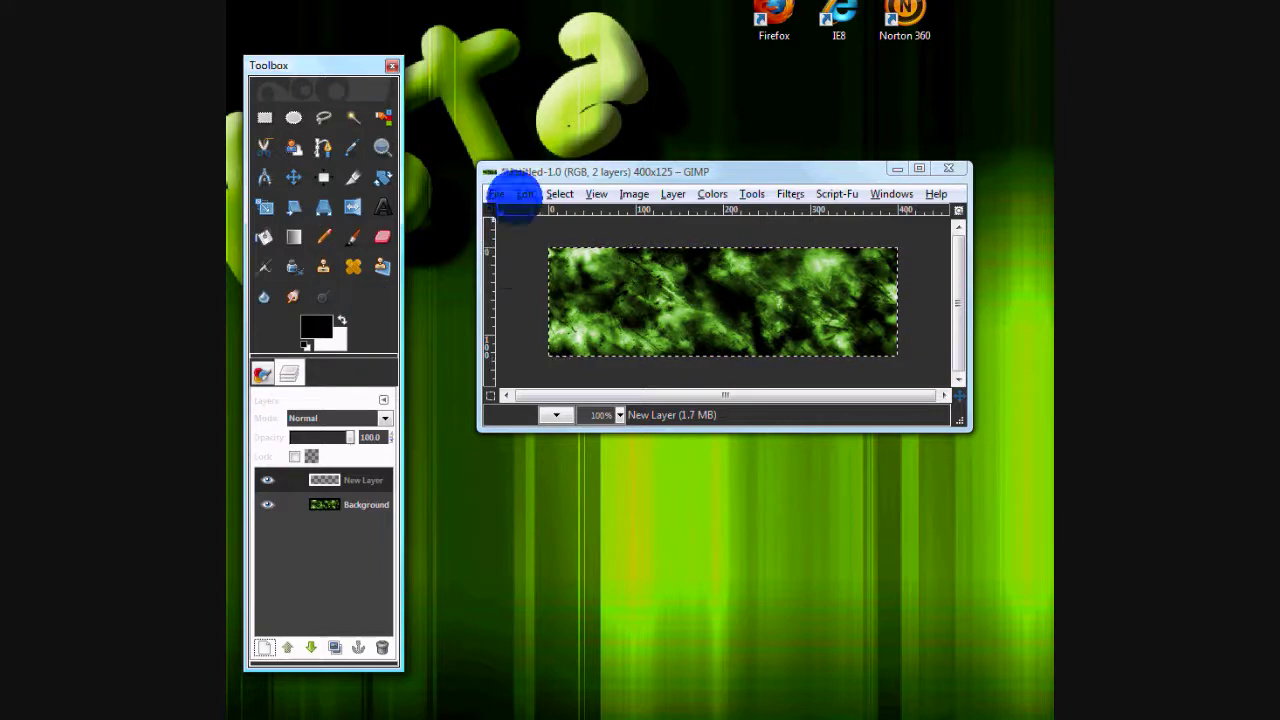
click(535, 183)
click(524, 193)
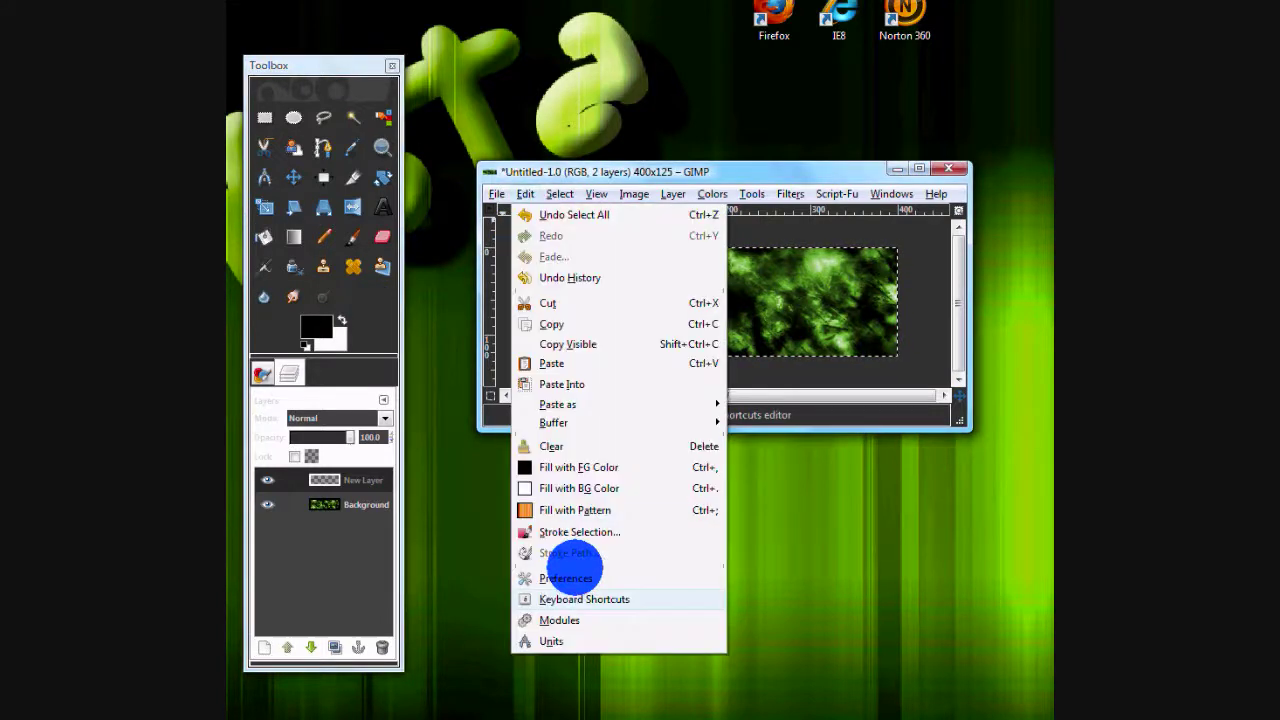
click(568, 530)
drag(333, 125, 303, 122)
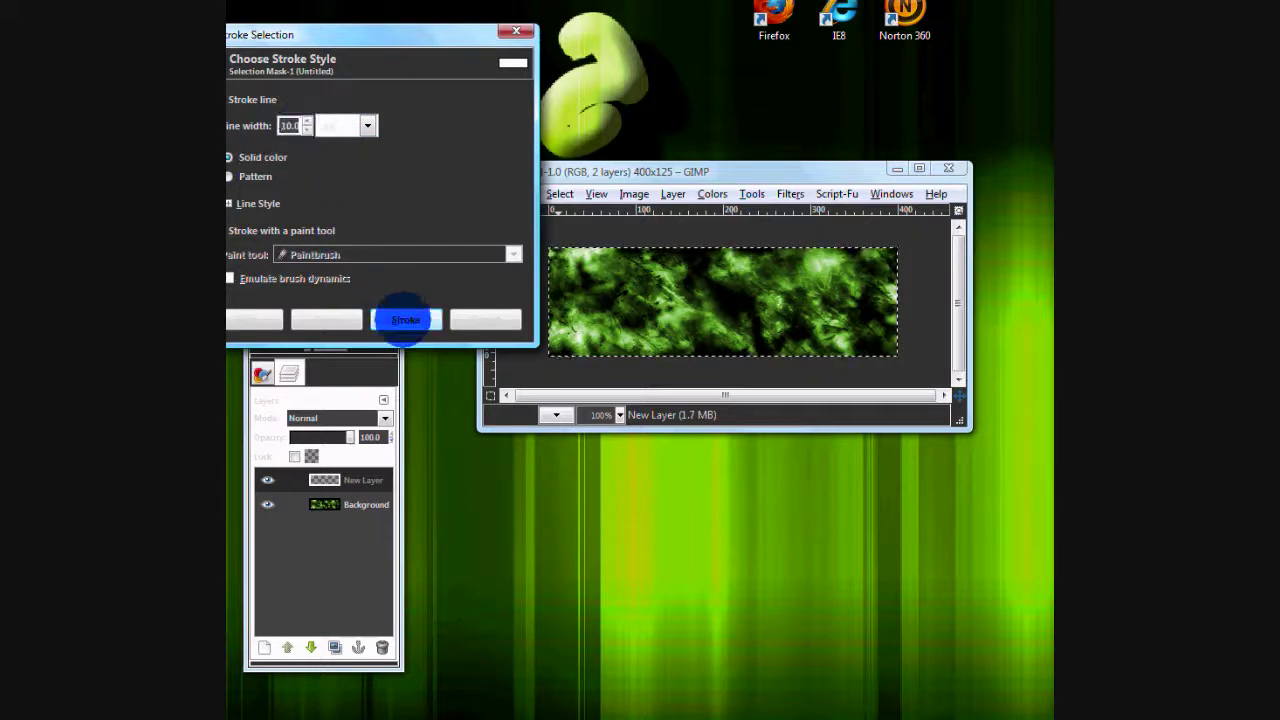
click(405, 319)
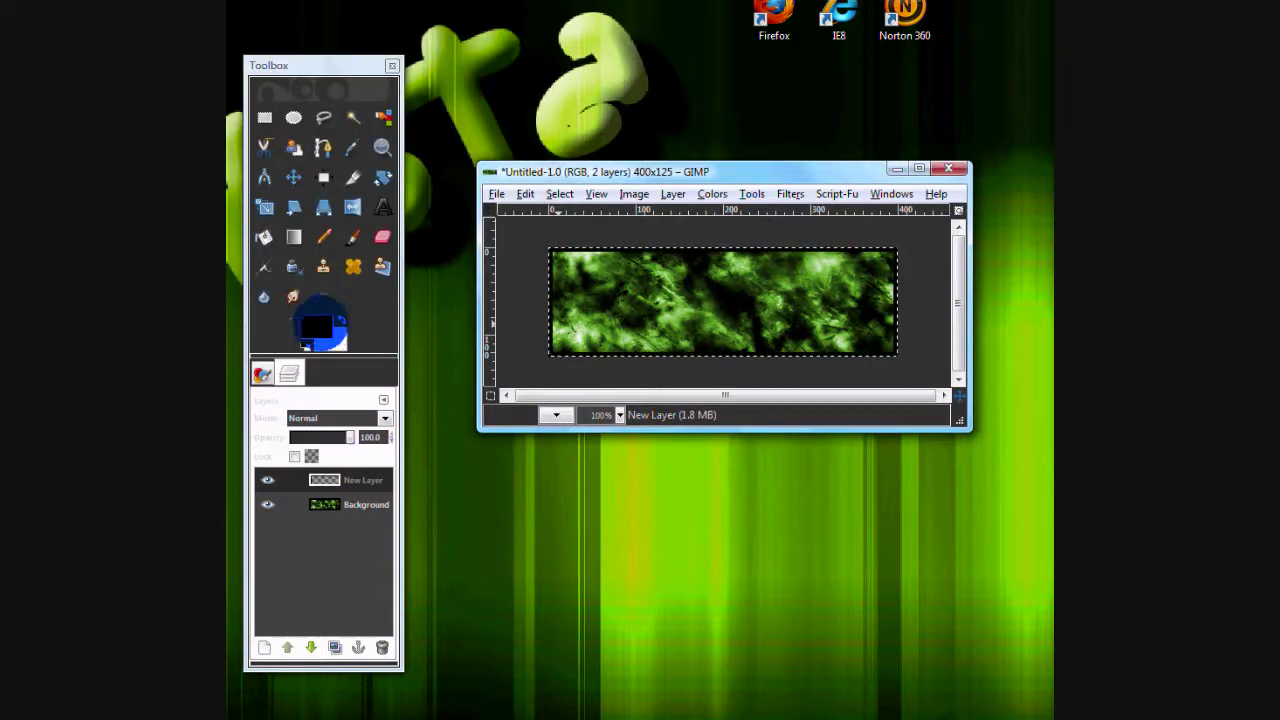
Step: Set the foreground to bright green 00ff18 and stroke the selection in green
click(318, 325)
click(523, 291)
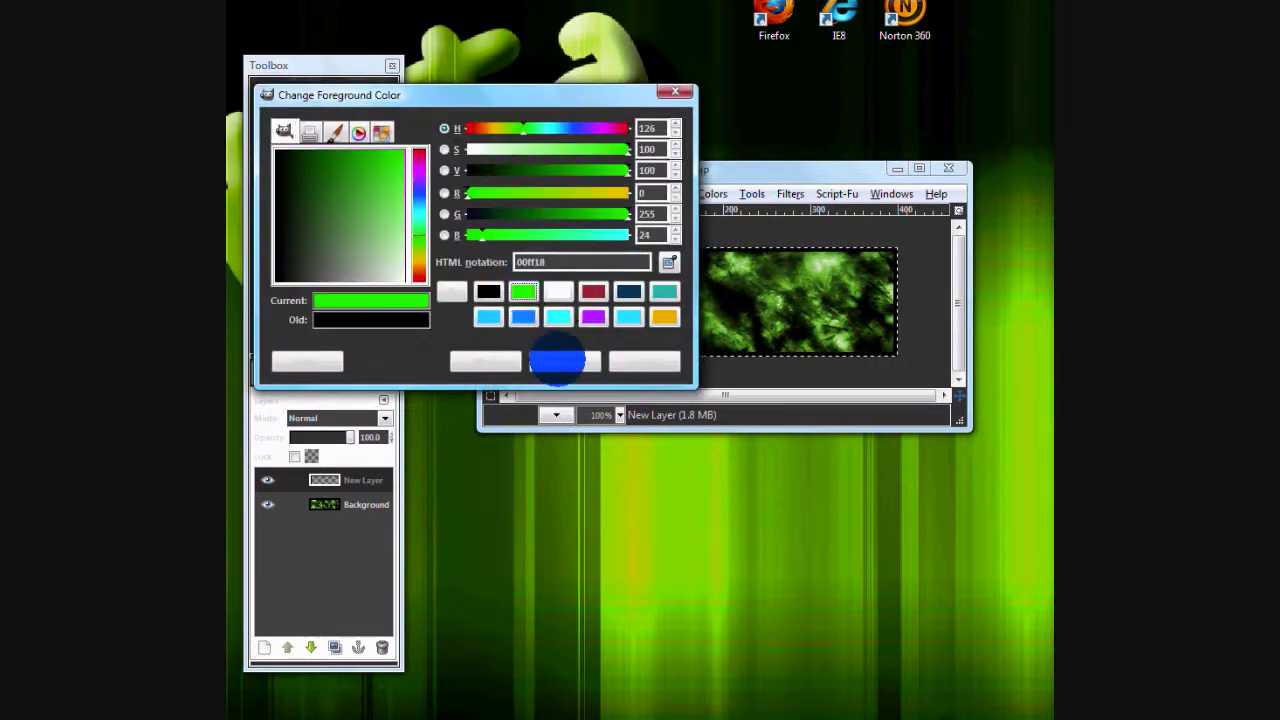
click(557, 361)
click(523, 193)
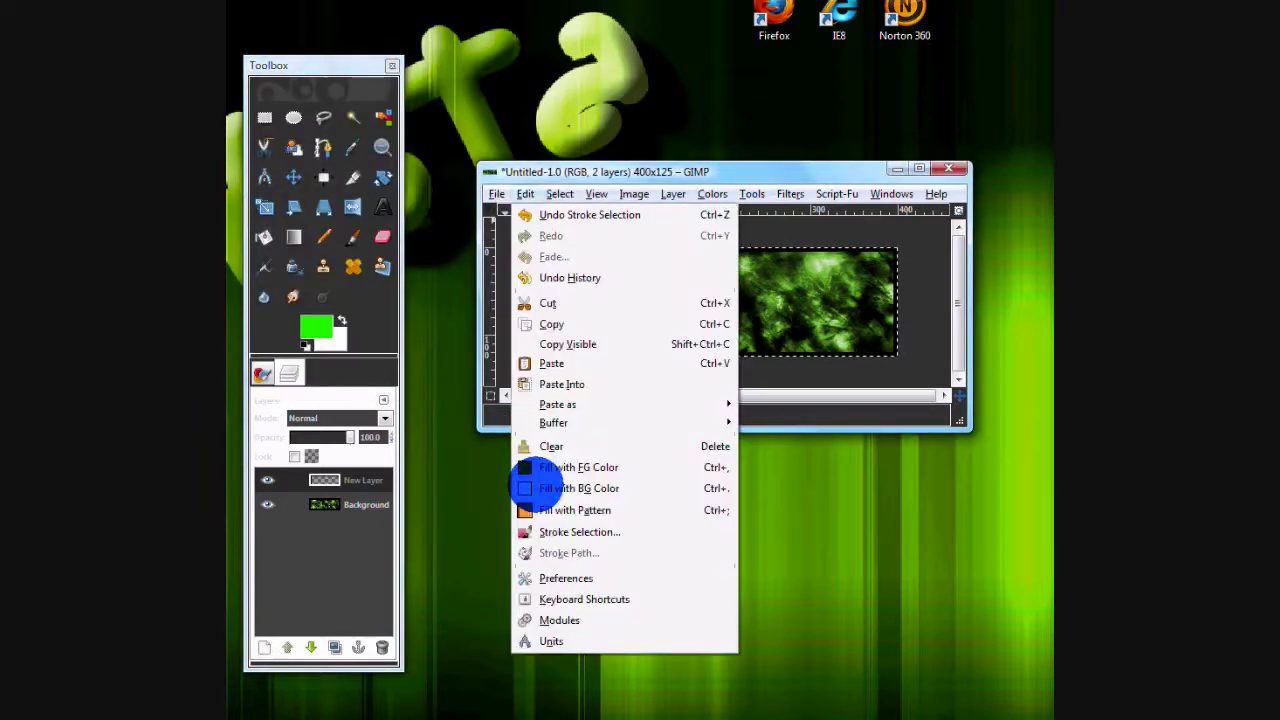
click(565, 532)
click(335, 165)
click(446, 360)
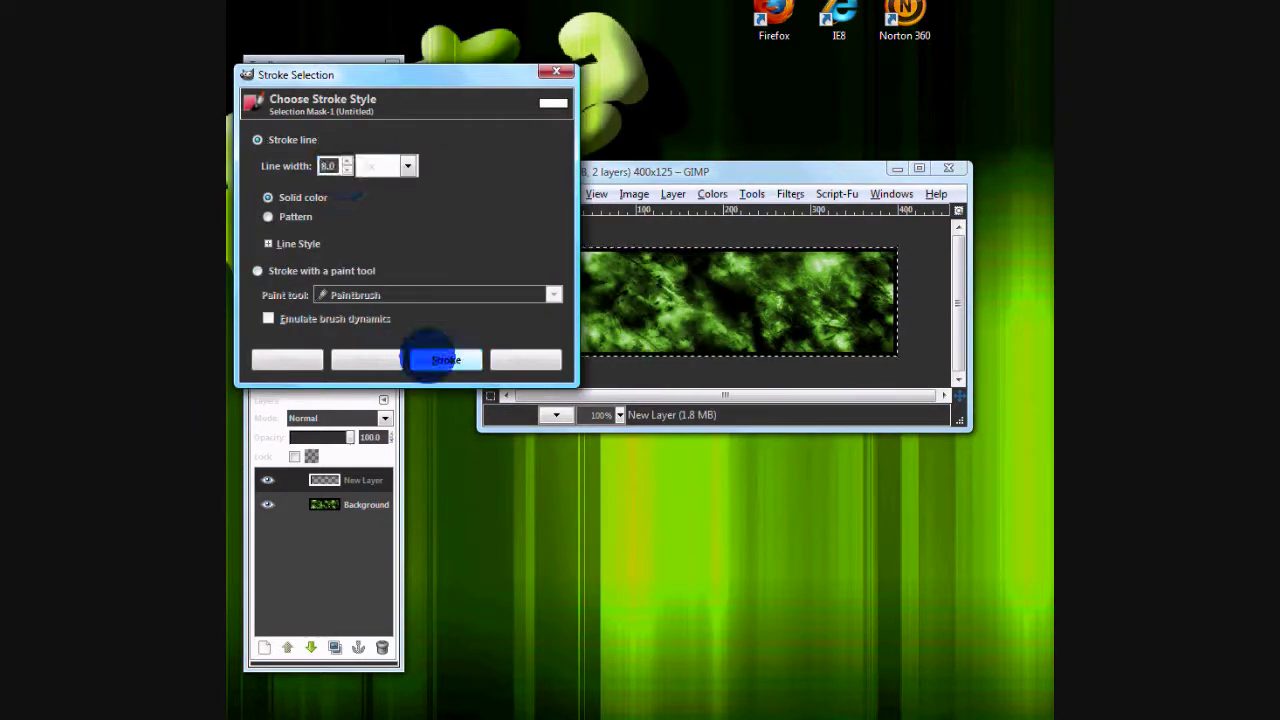
Step: Set the foreground to black and stroke the selection with an 8 px line
click(525, 193)
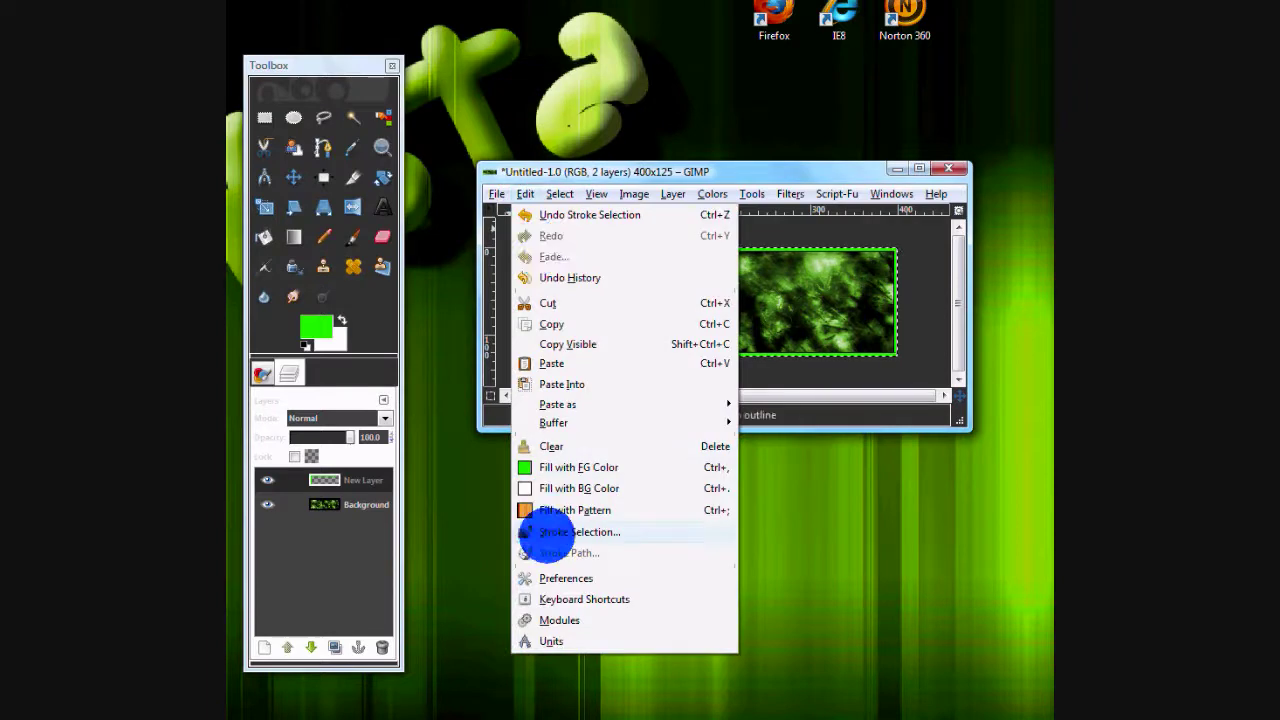
click(548, 532)
drag(495, 107, 723, 137)
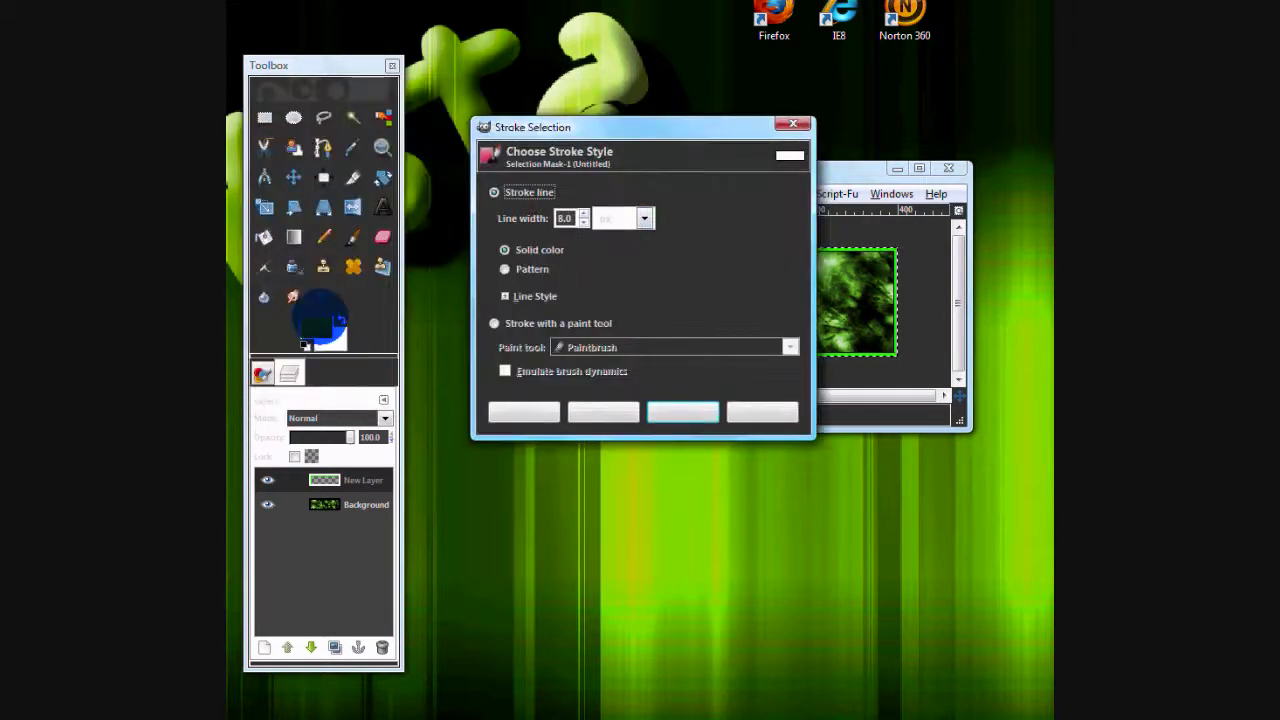
click(316, 327)
click(534, 289)
click(551, 360)
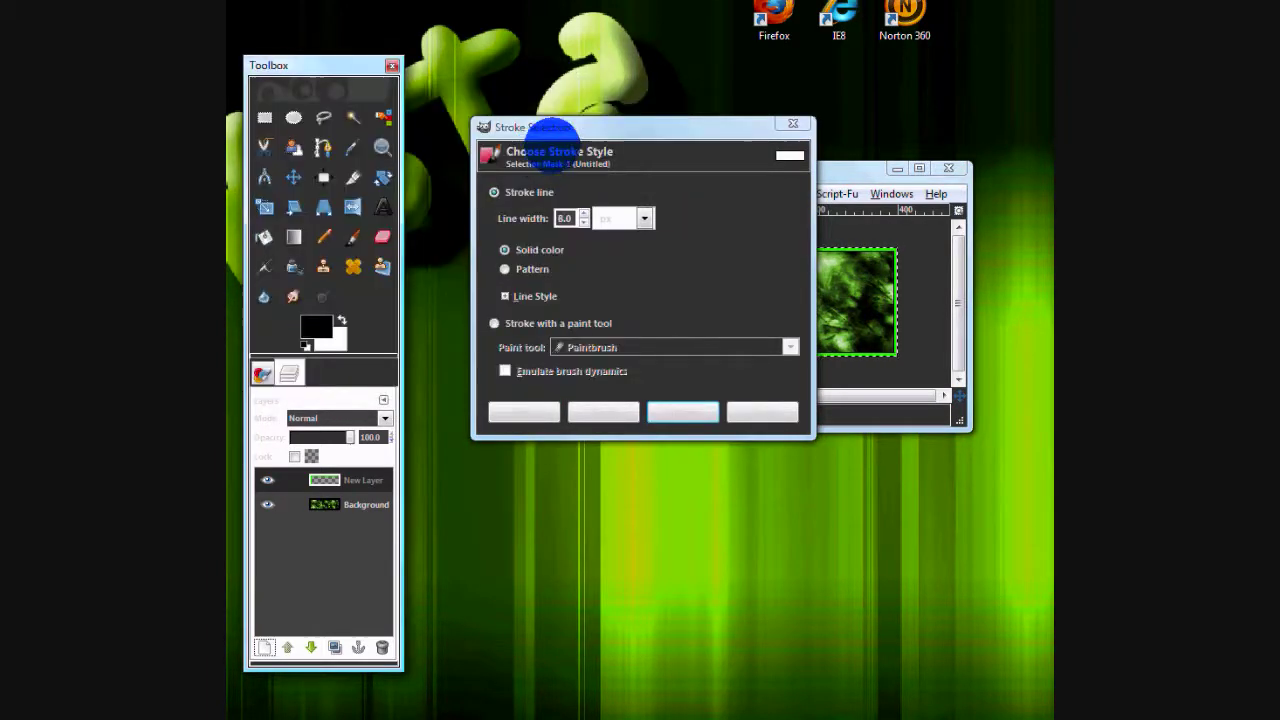
drag(543, 129, 332, 121)
double_click(360, 215)
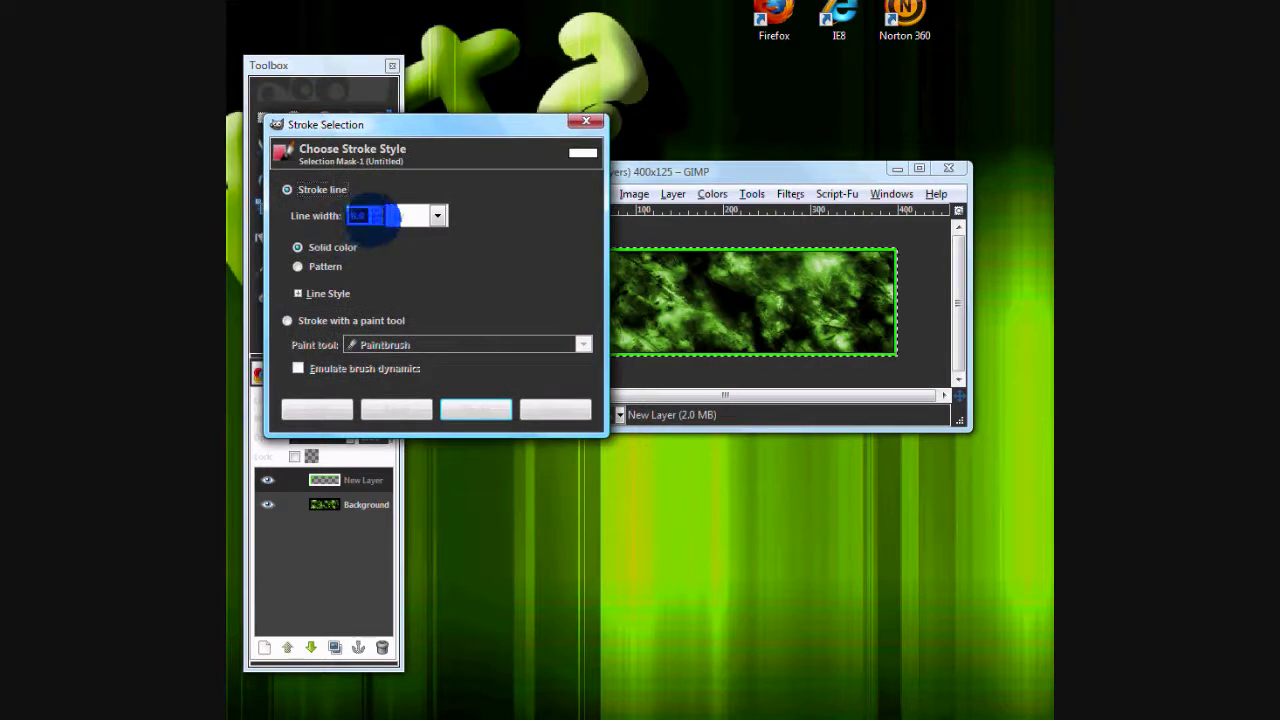
click(476, 409)
Step: Set the border layer to Overlay mode, maximize the image window, and select Background
click(383, 417)
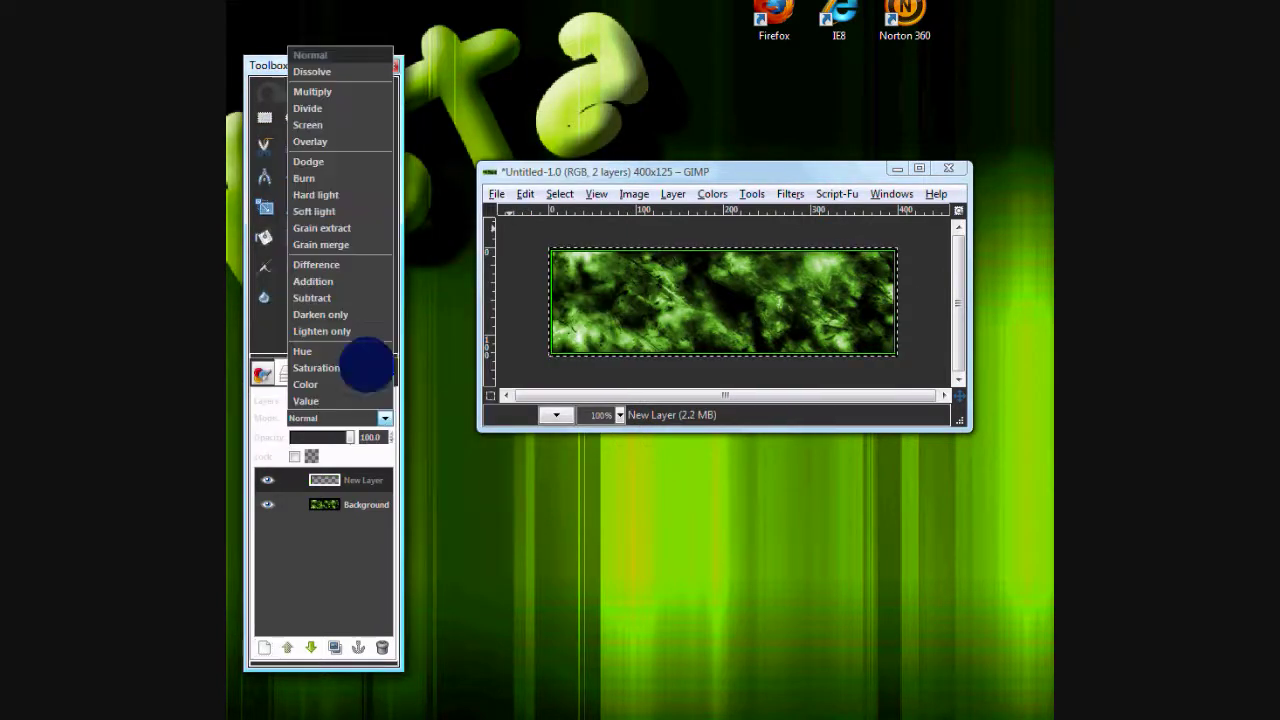
click(318, 141)
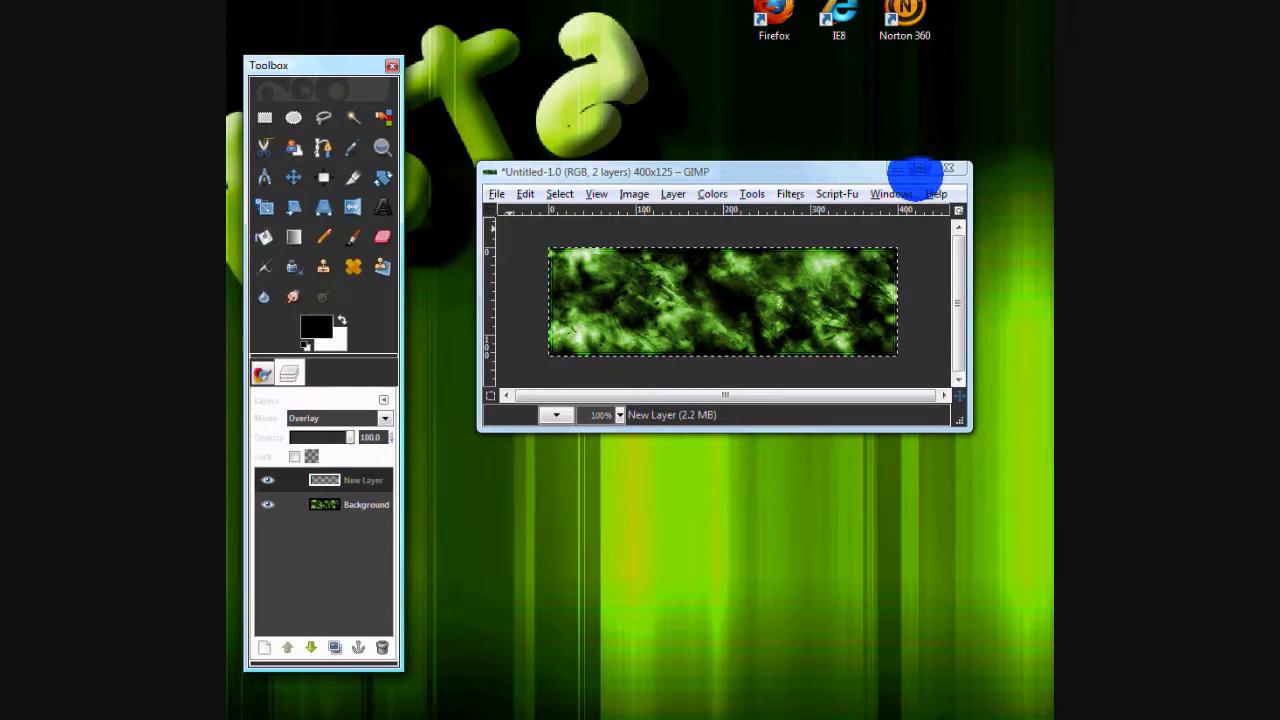
click(918, 169)
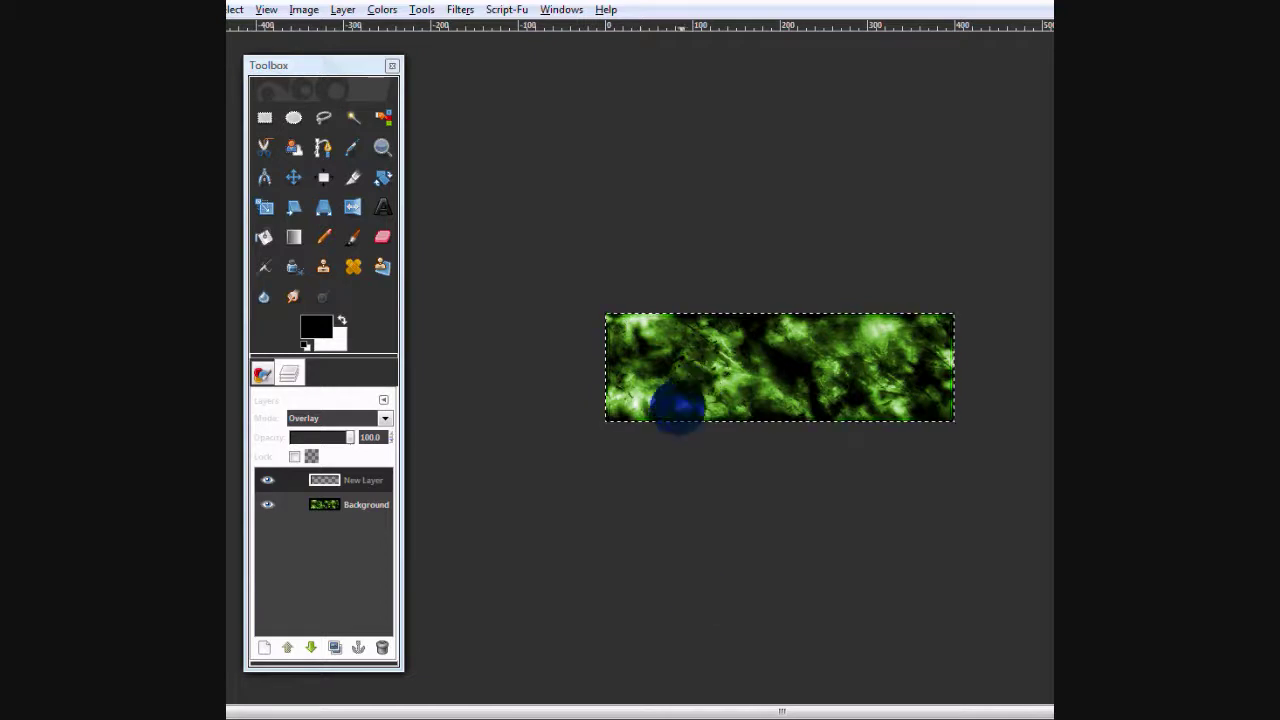
click(325, 481)
click(325, 505)
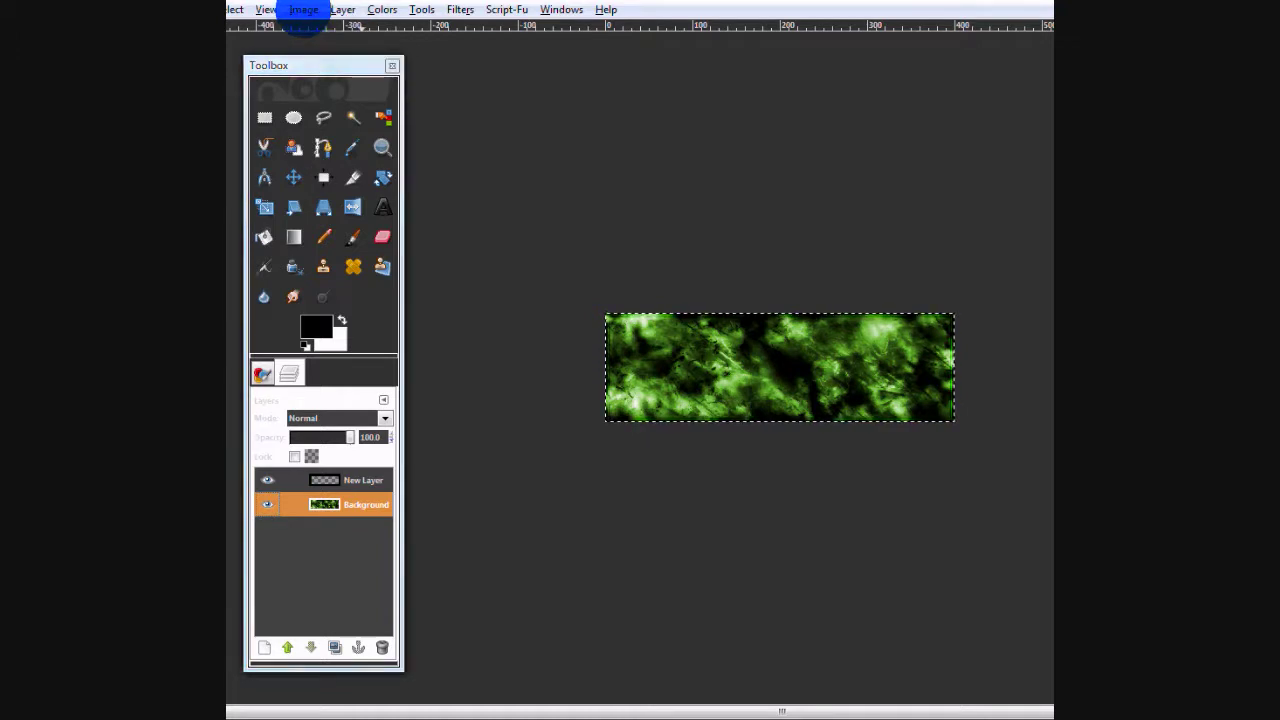
Step: Resize the canvas to 800×250 pixels with offset X 200, Y 125
click(302, 10)
click(390, 110)
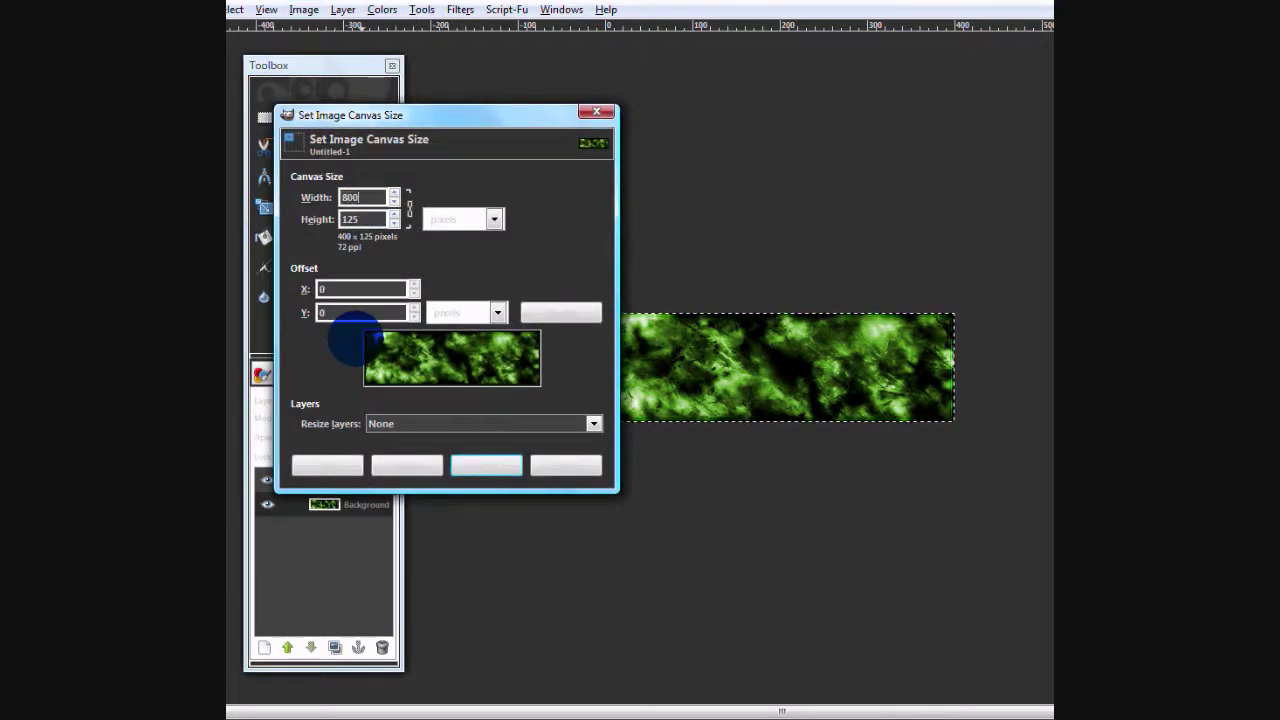
key(Tab)
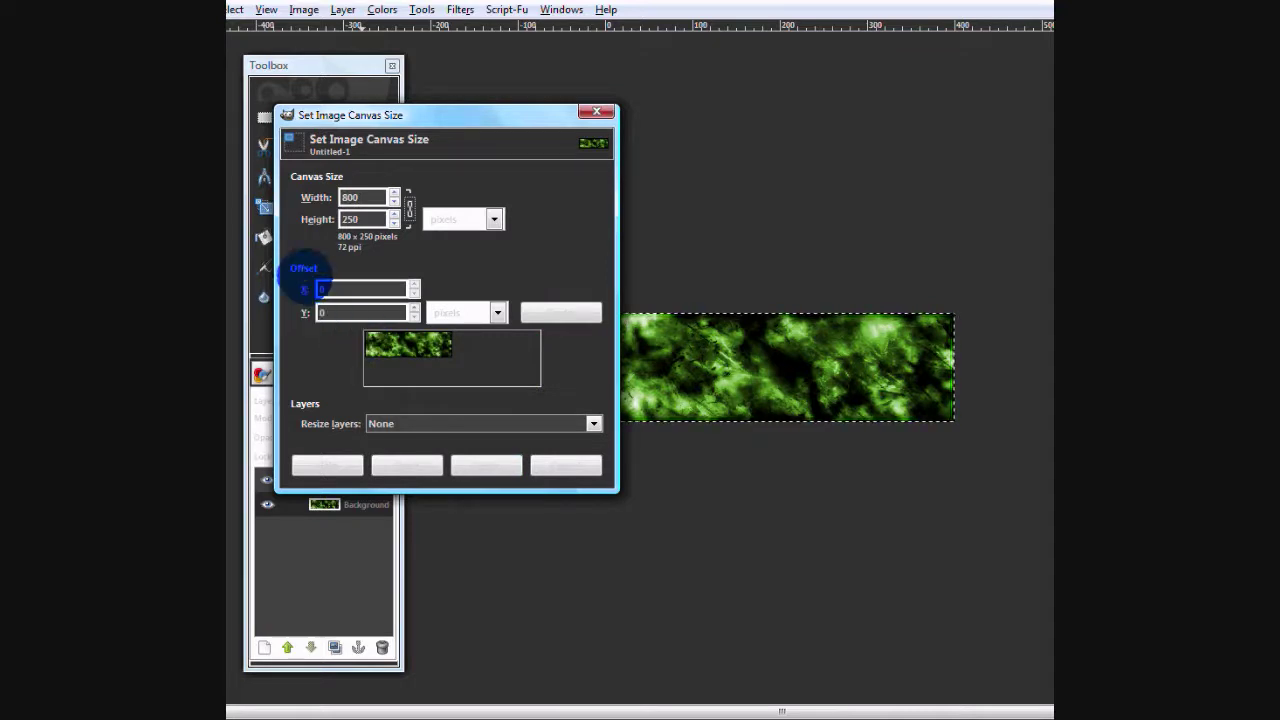
double_click(349, 288)
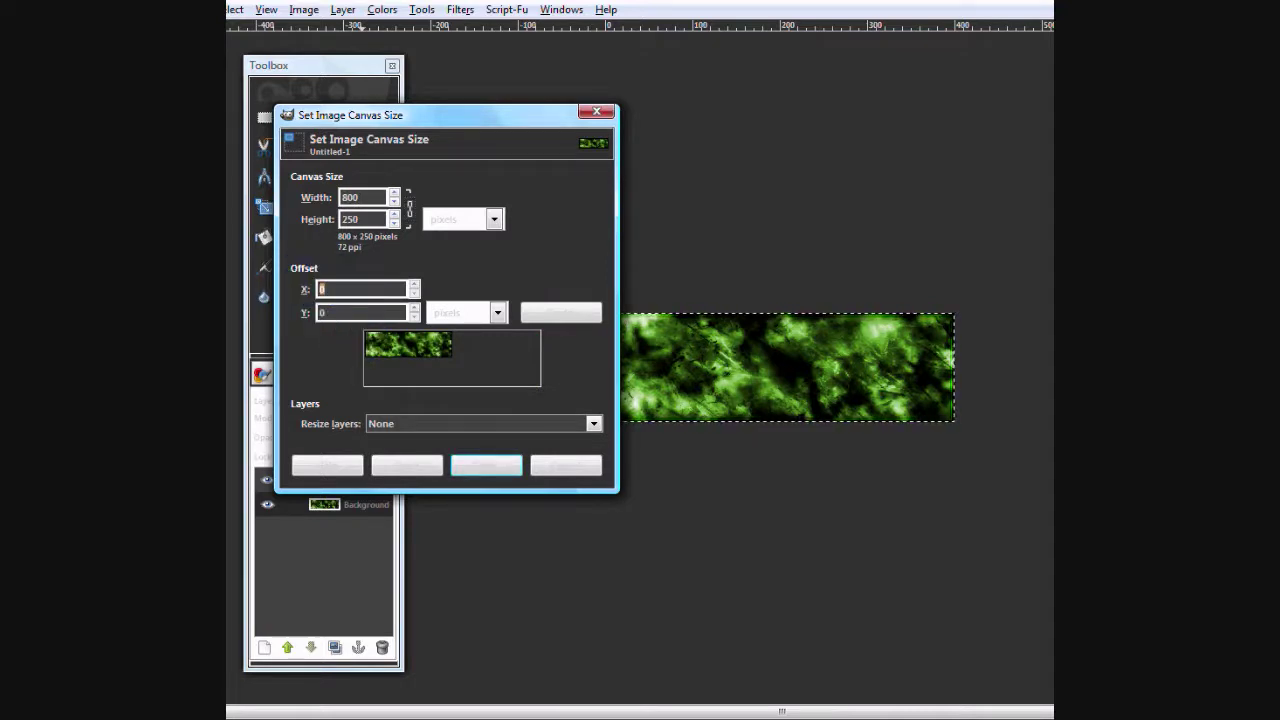
key(Tab)
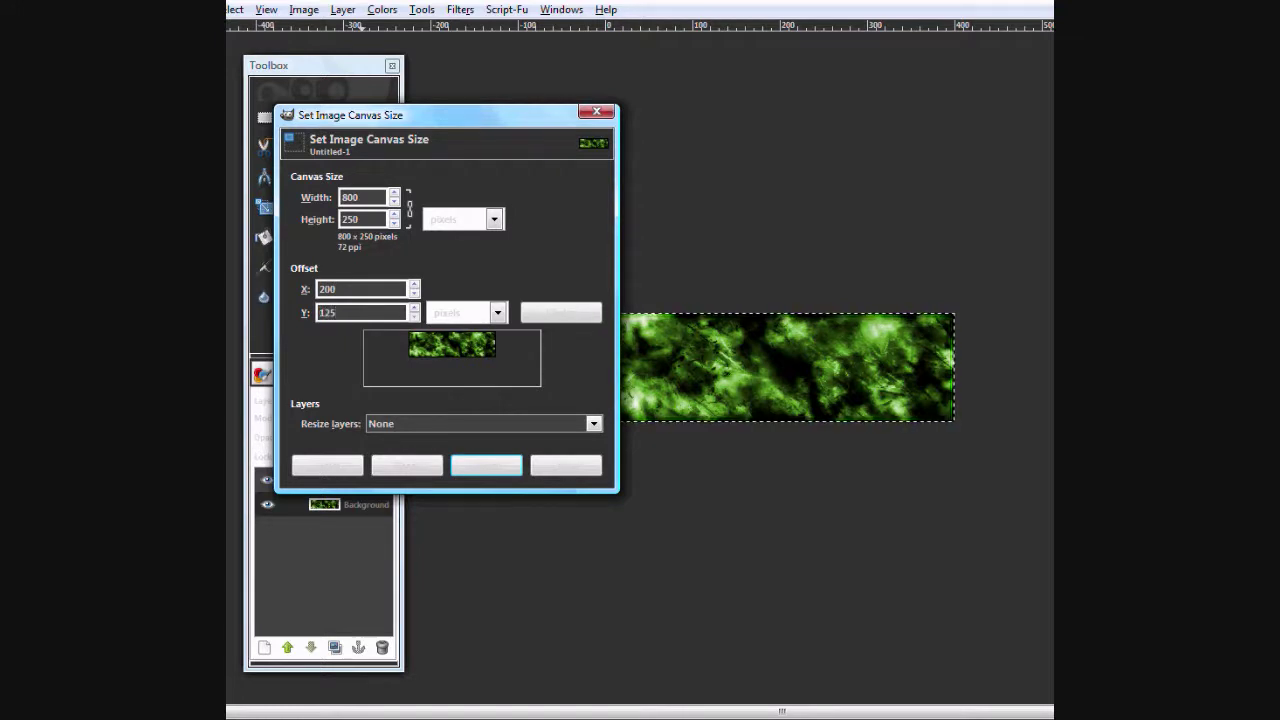
text(125)
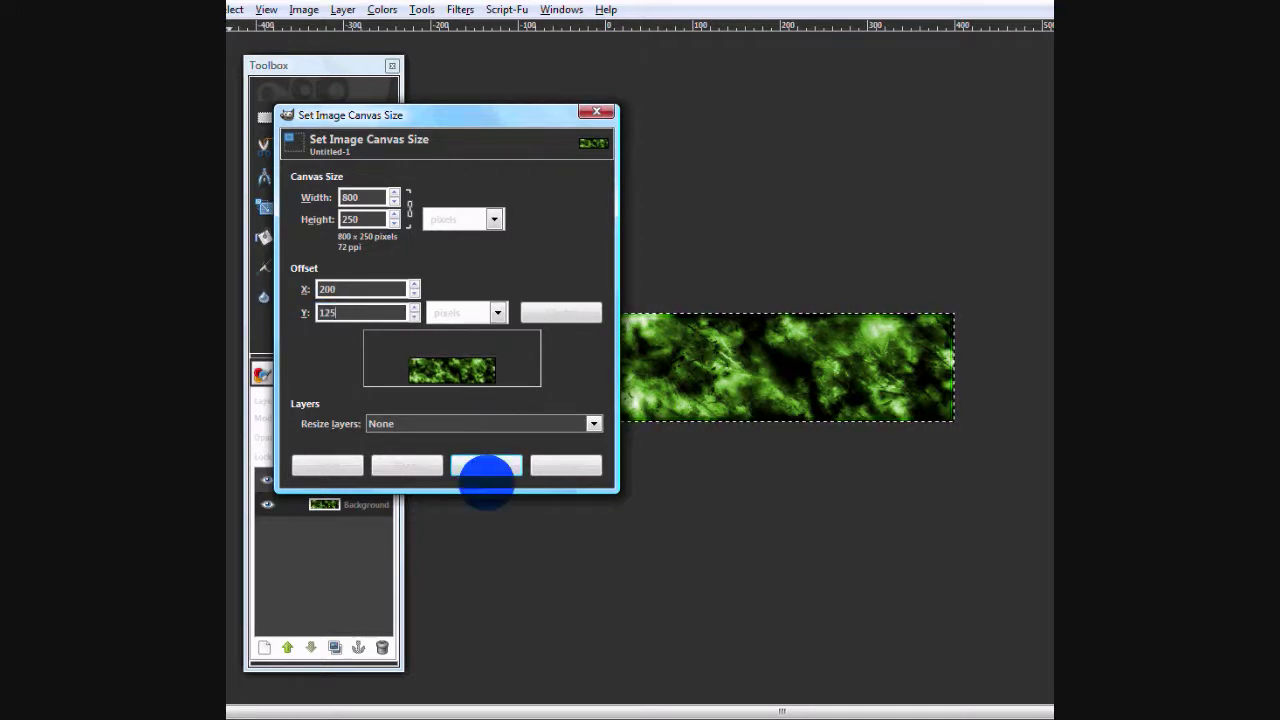
click(486, 466)
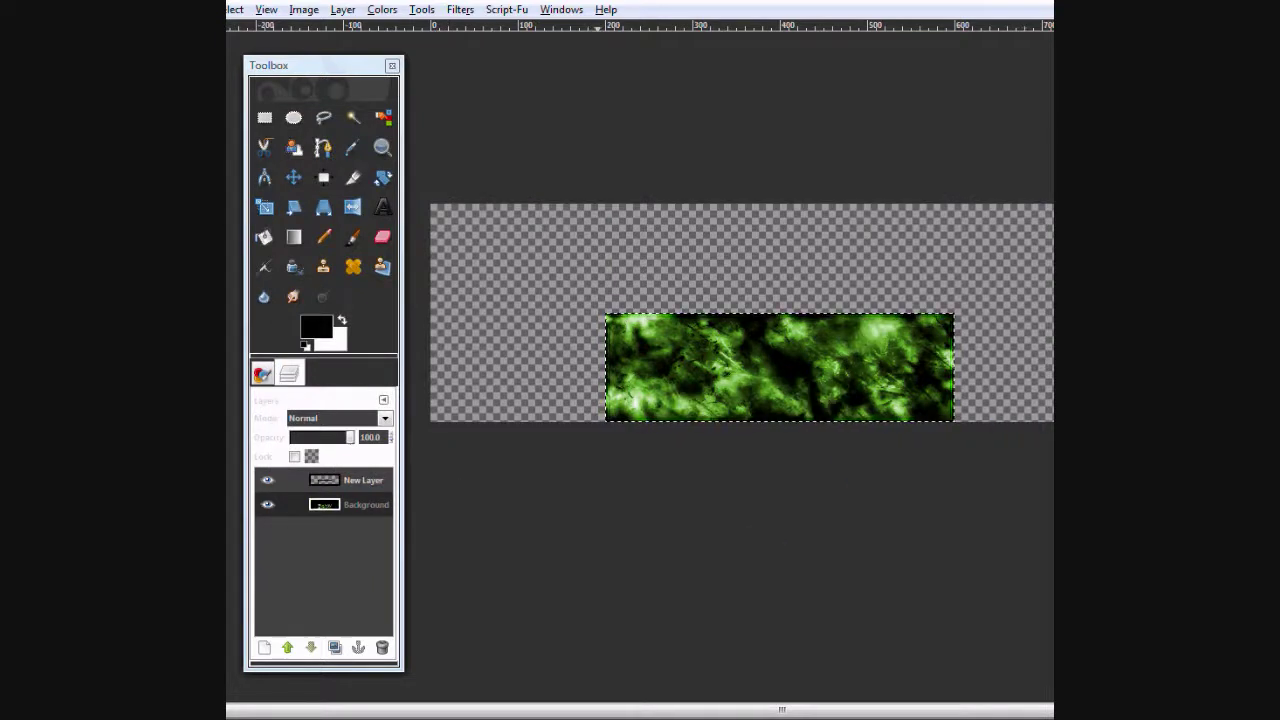
Step: Open Shadow Render.png as a layer and raise it above the border layer
click(236, 9)
click(246, 115)
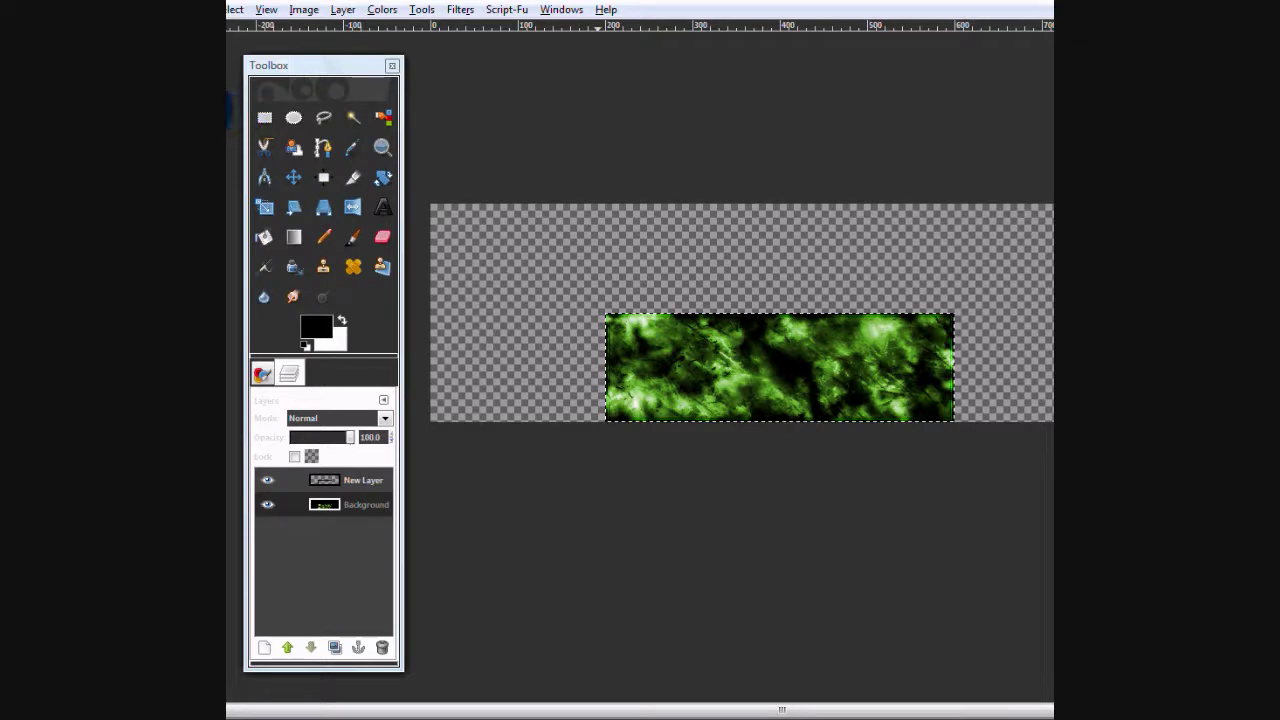
key(ctrl+o)
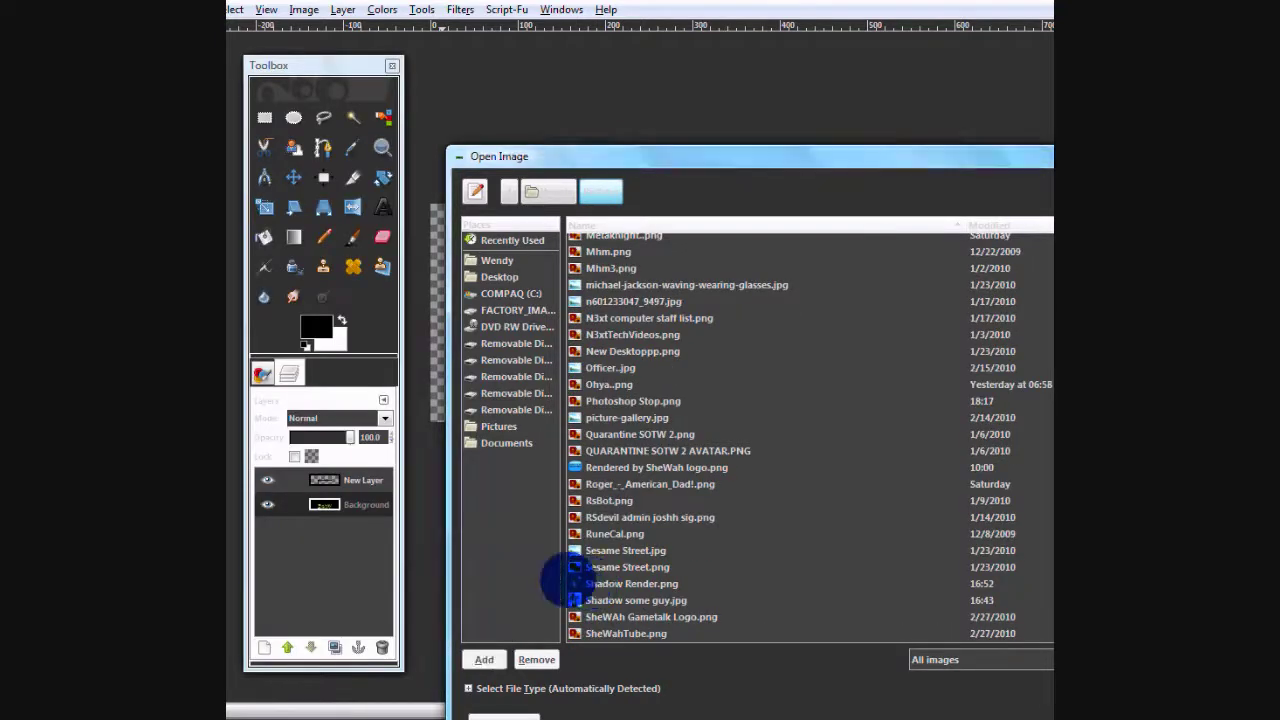
click(592, 584)
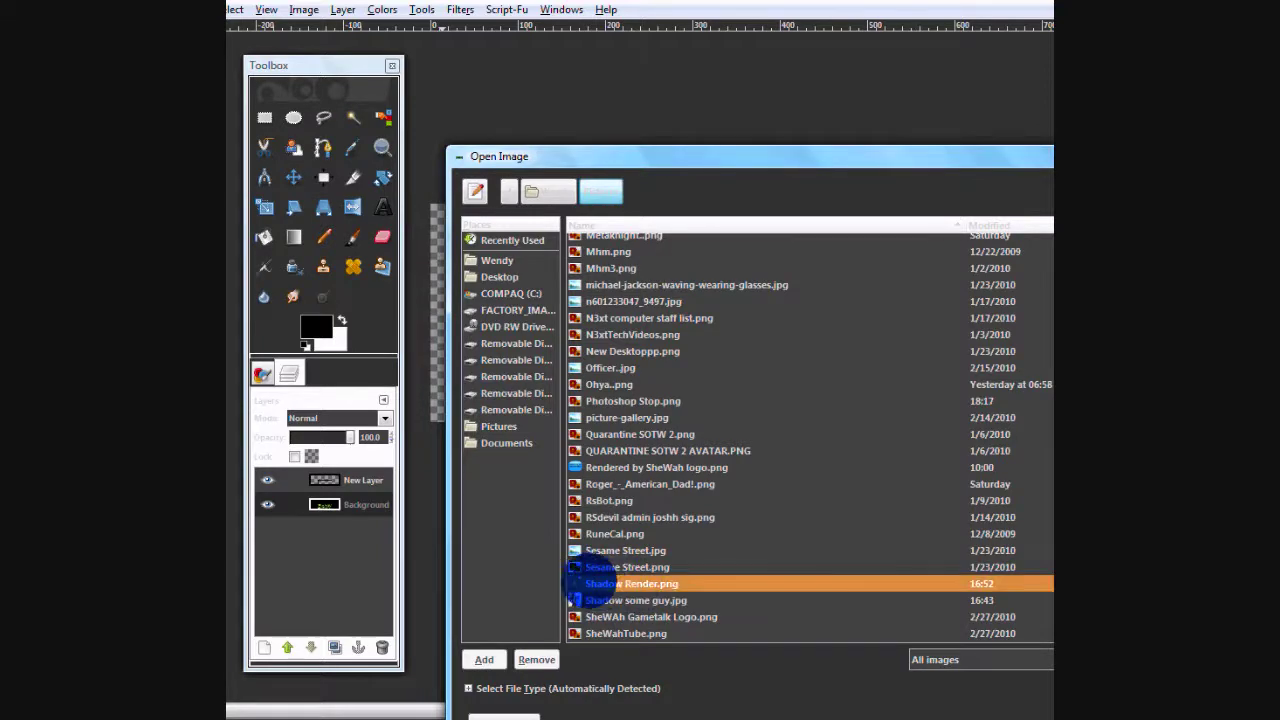
key(Return)
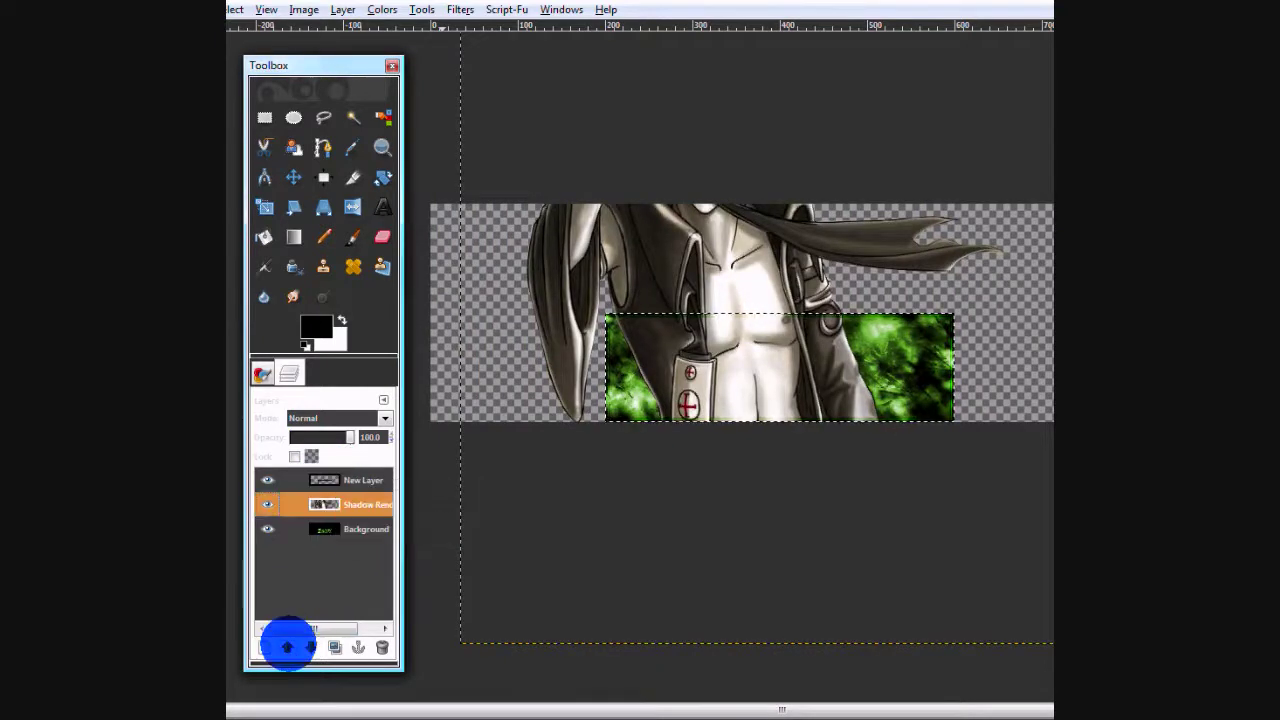
click(287, 647)
Step: Scale the Shadow Render layer down to 300×311 and move it slightly left
right_click(328, 480)
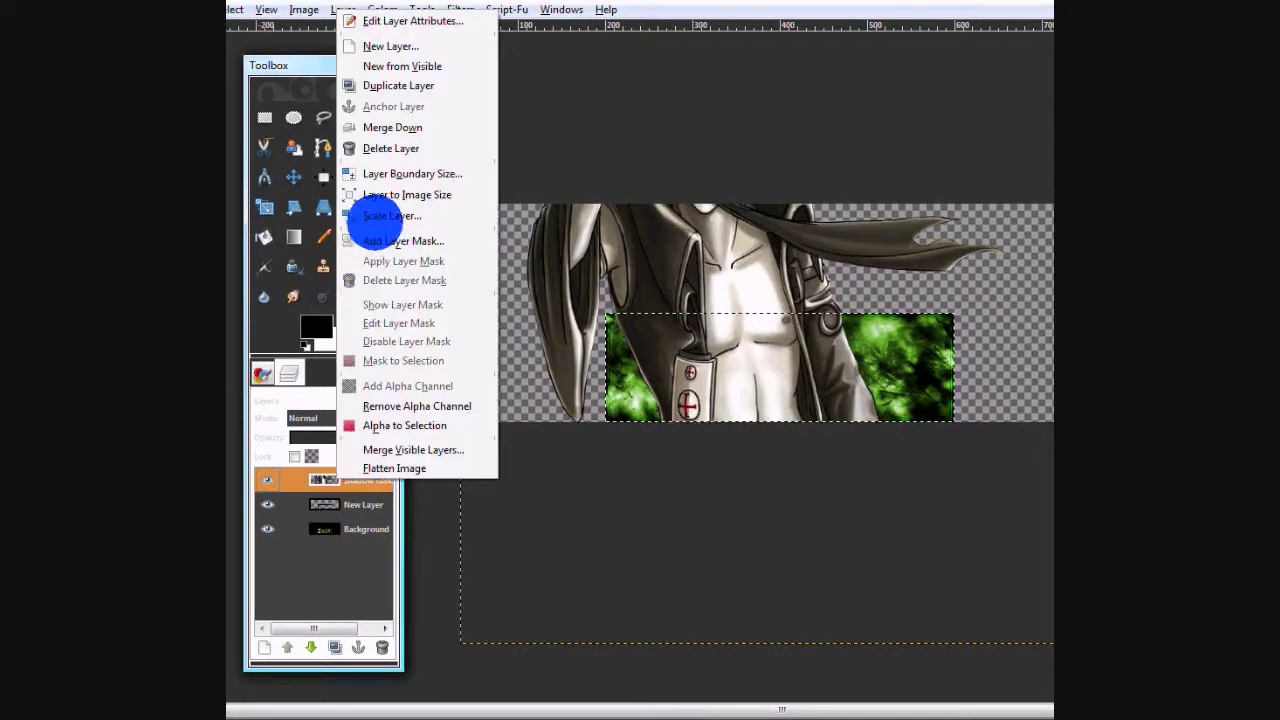
click(370, 218)
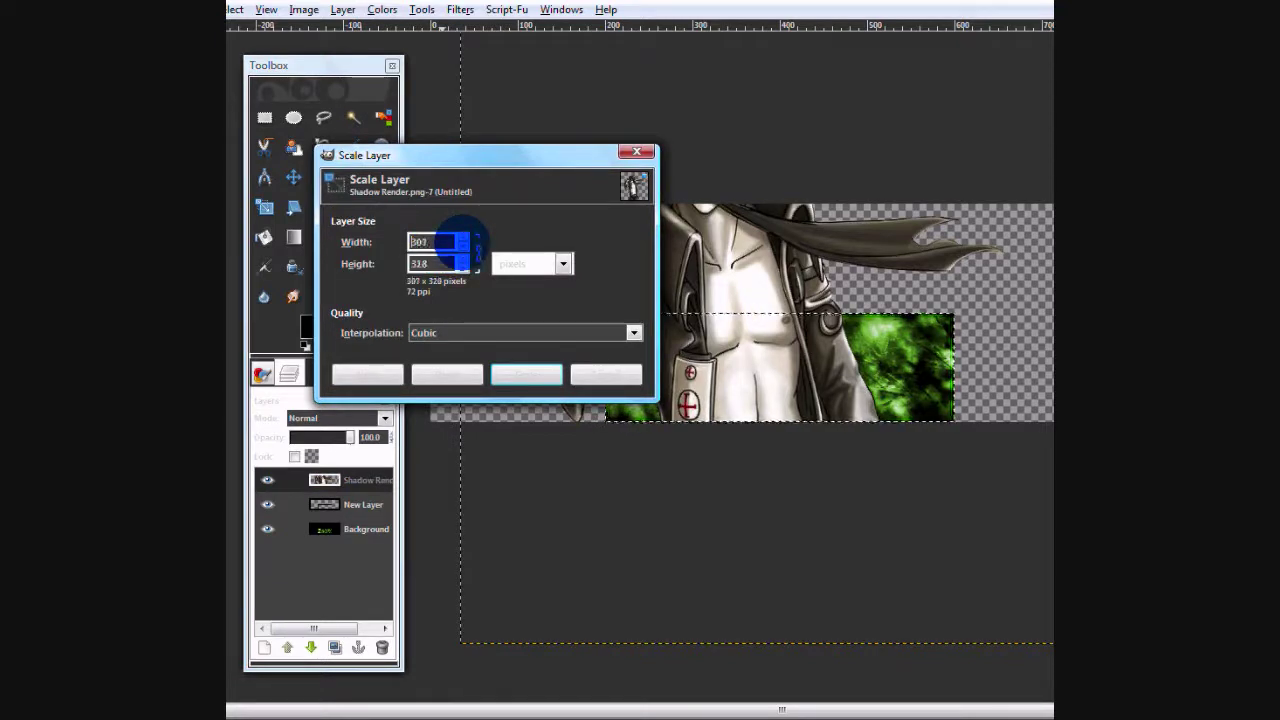
click(526, 374)
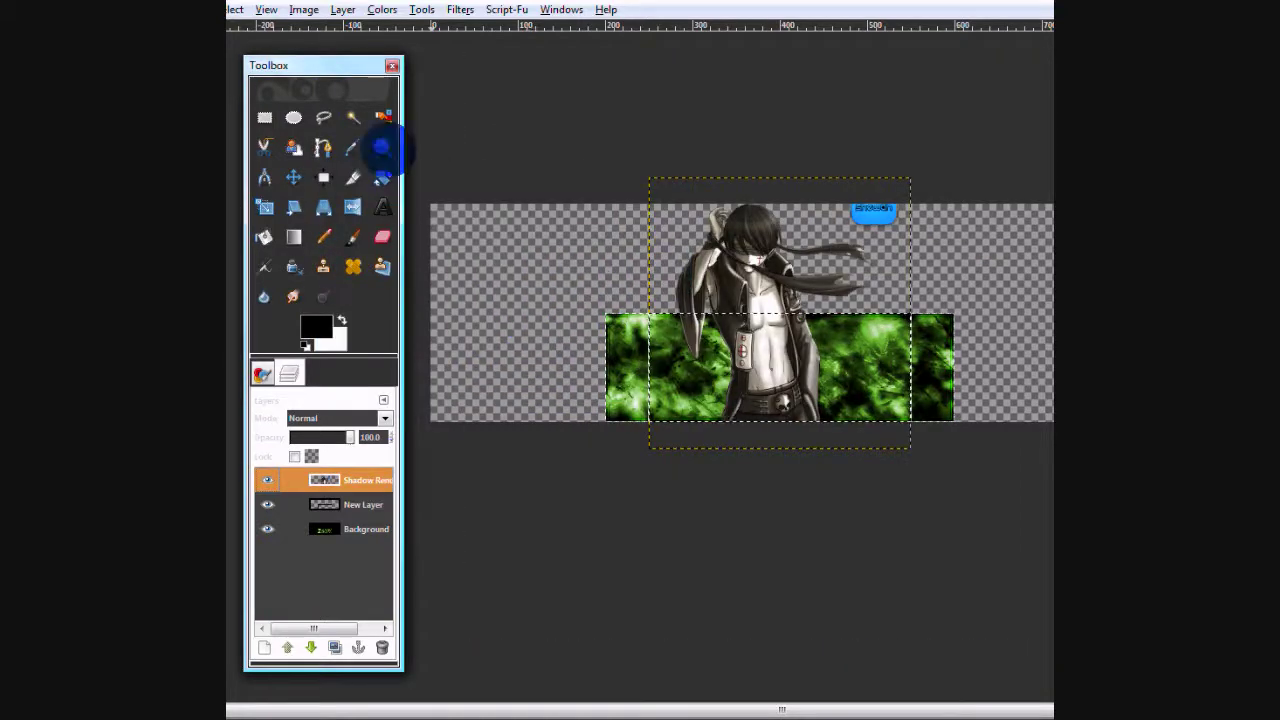
click(293, 177)
drag(782, 345, 712, 350)
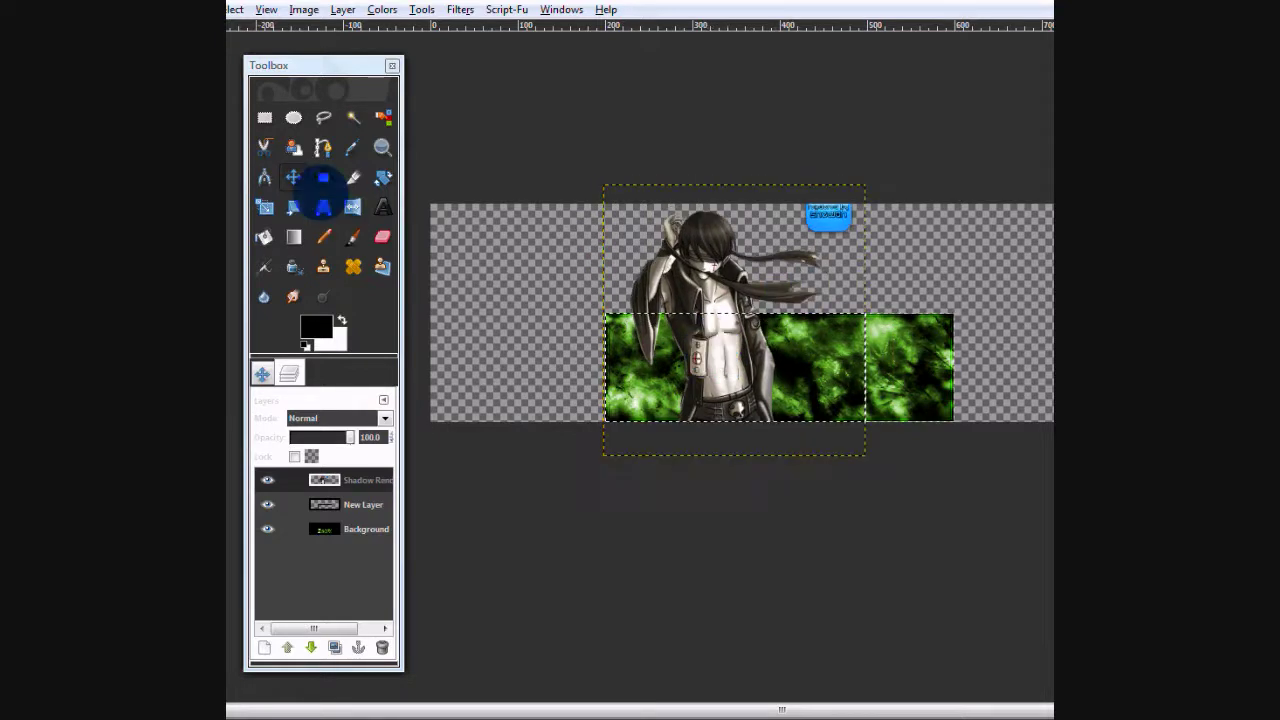
Step: Switch to the Eraser tool and give it the Circle (19) brush
click(382, 237)
click(262, 373)
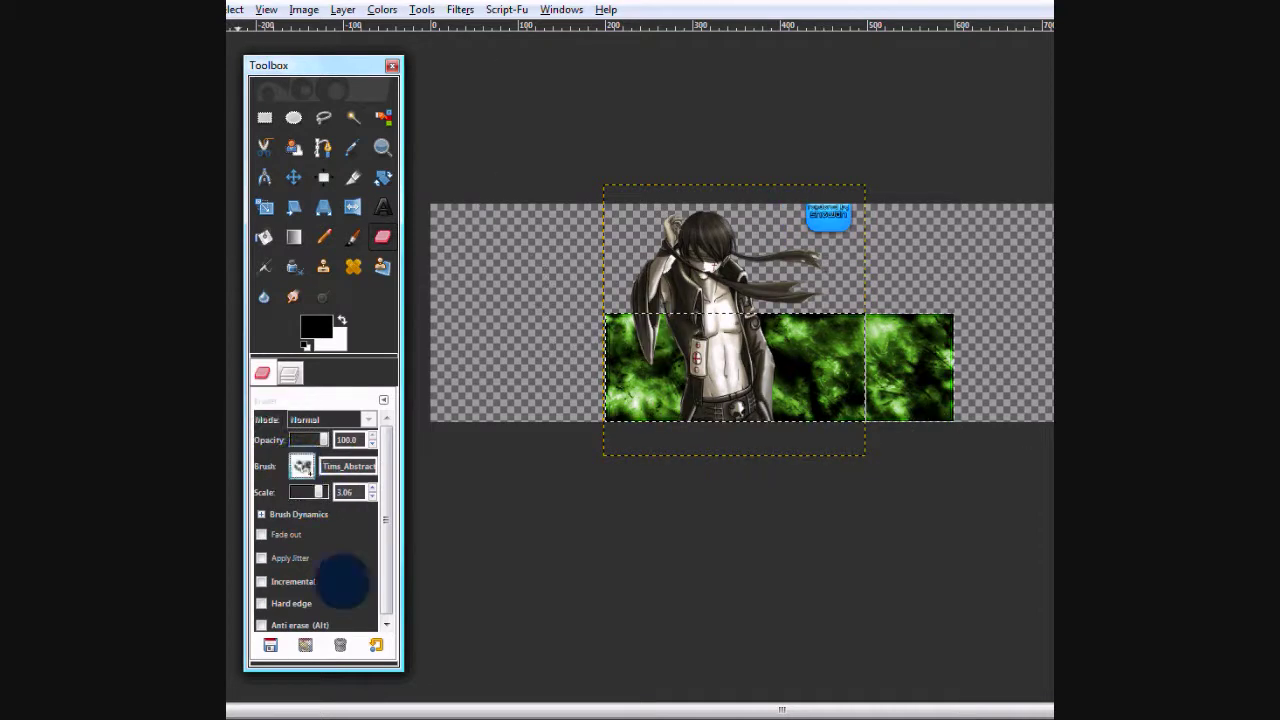
click(301, 466)
click(369, 539)
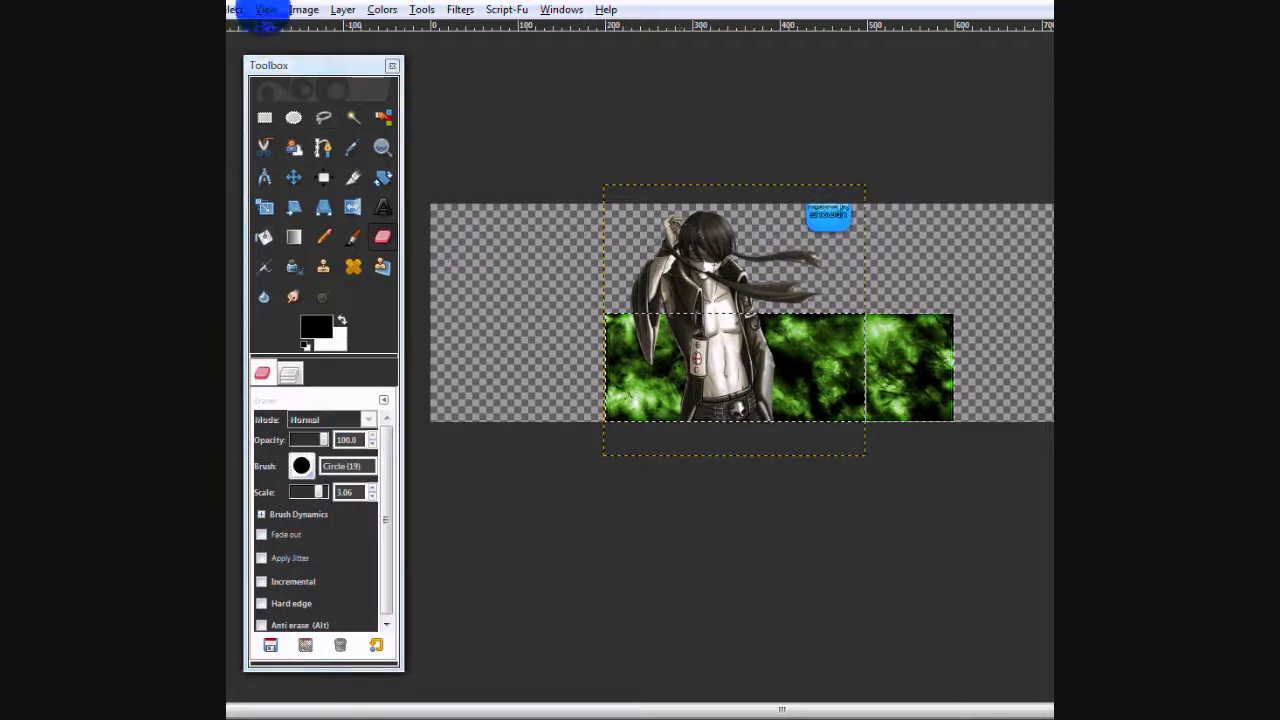
Step: Clear the selection with Select > None and make the Background layer active
click(242, 9)
click(244, 51)
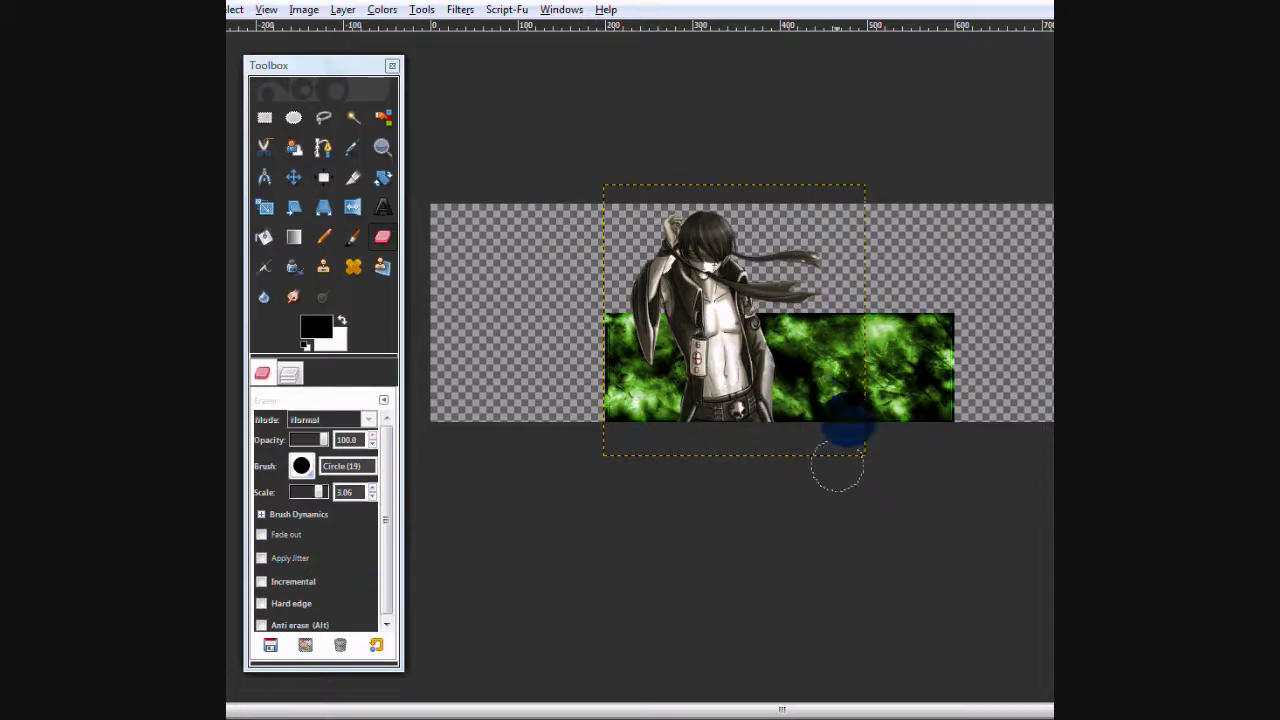
click(289, 373)
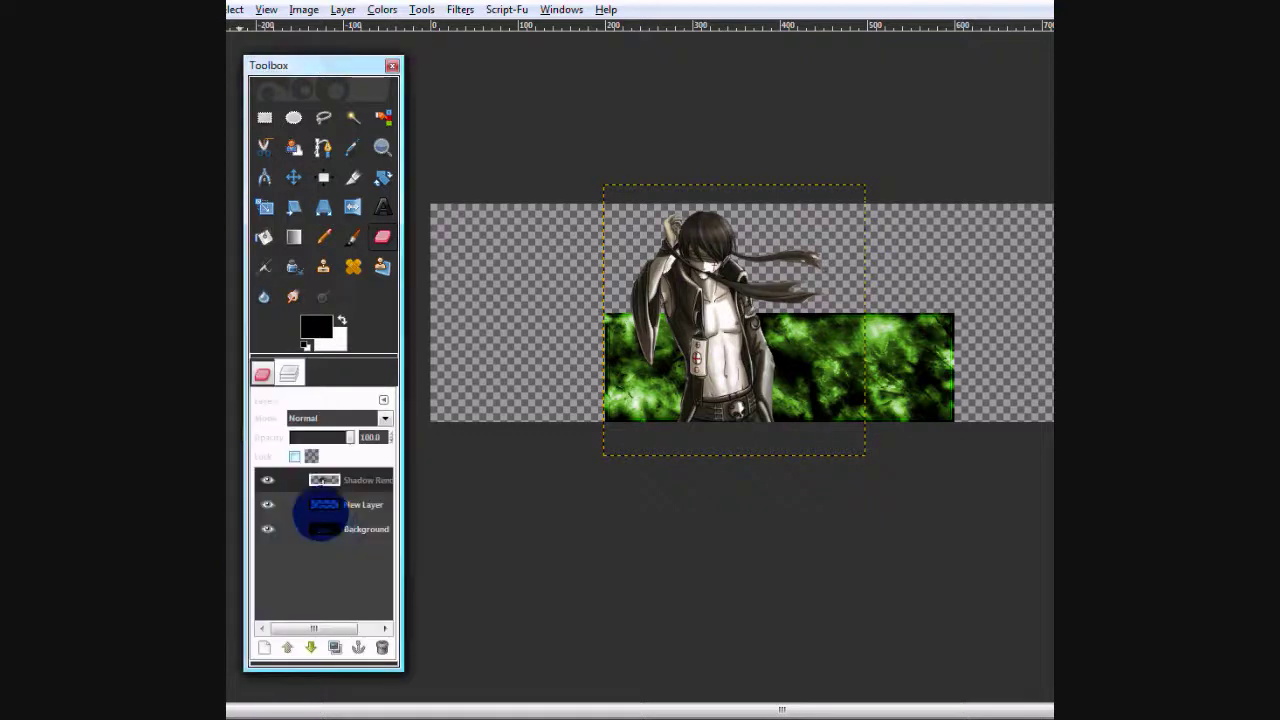
click(324, 528)
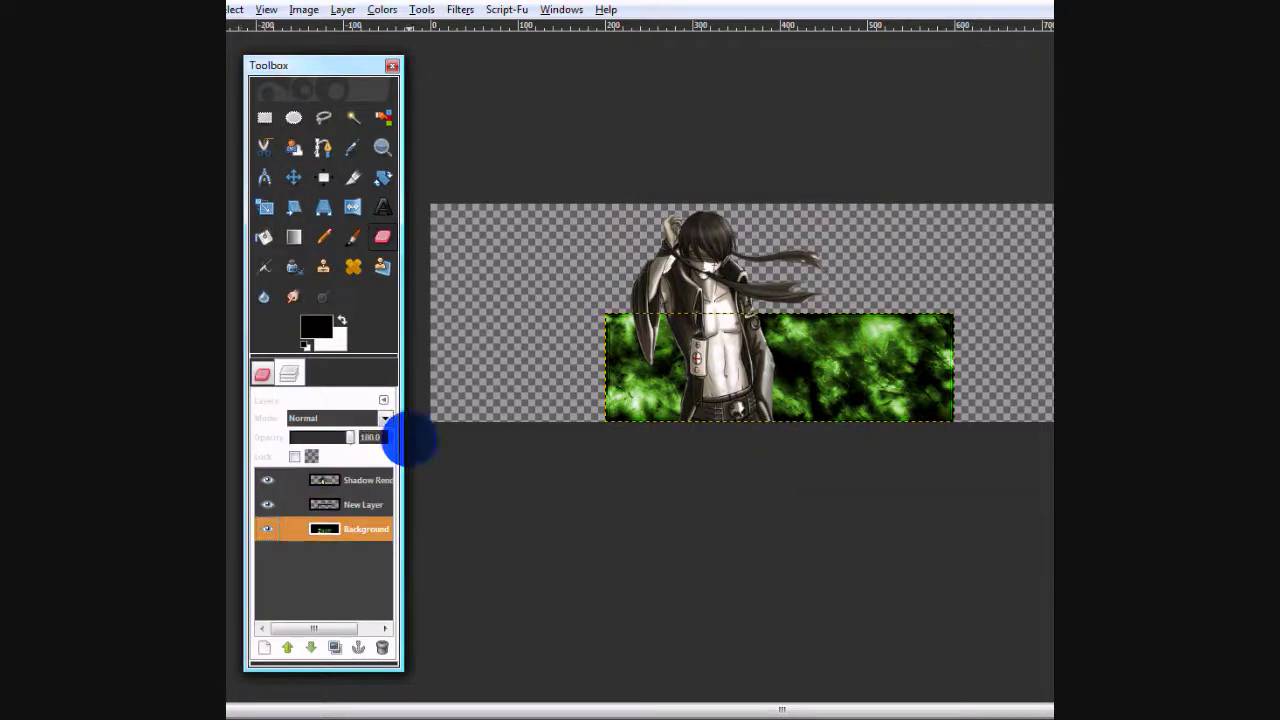
Step: Add a white 'GFXTutorials' text layer with the Text tool
click(383, 207)
click(262, 373)
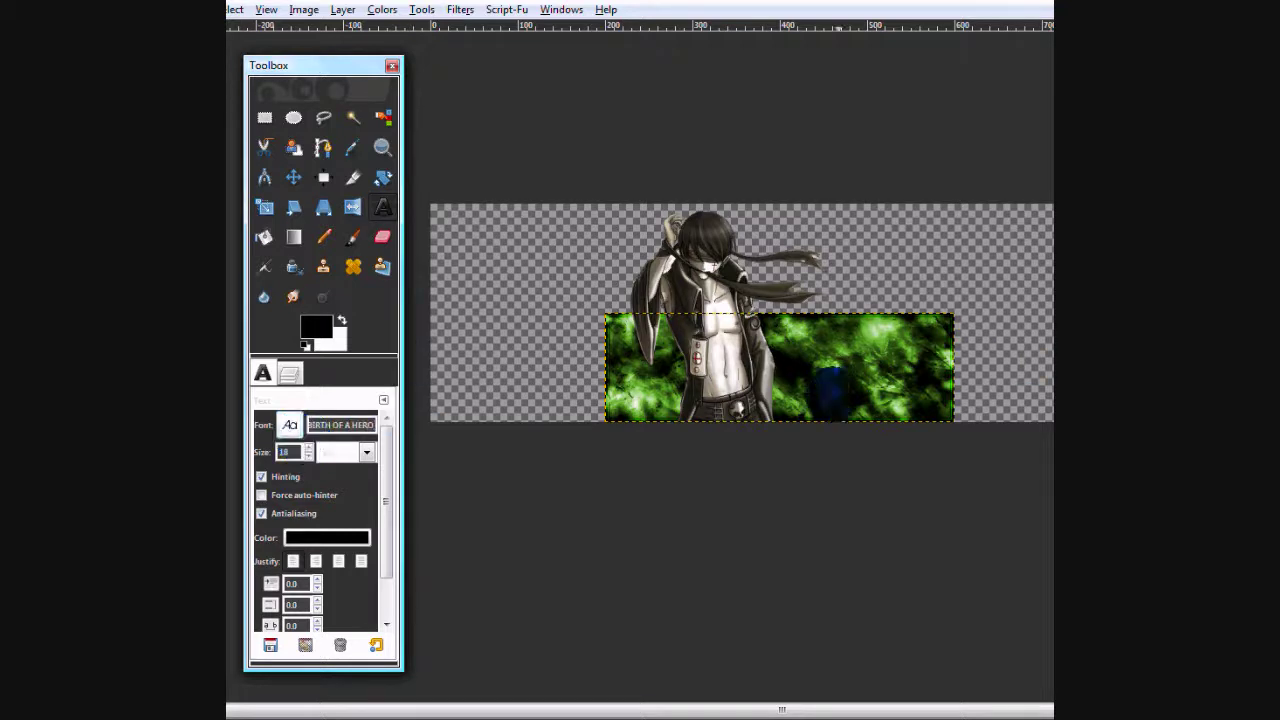
click(341, 321)
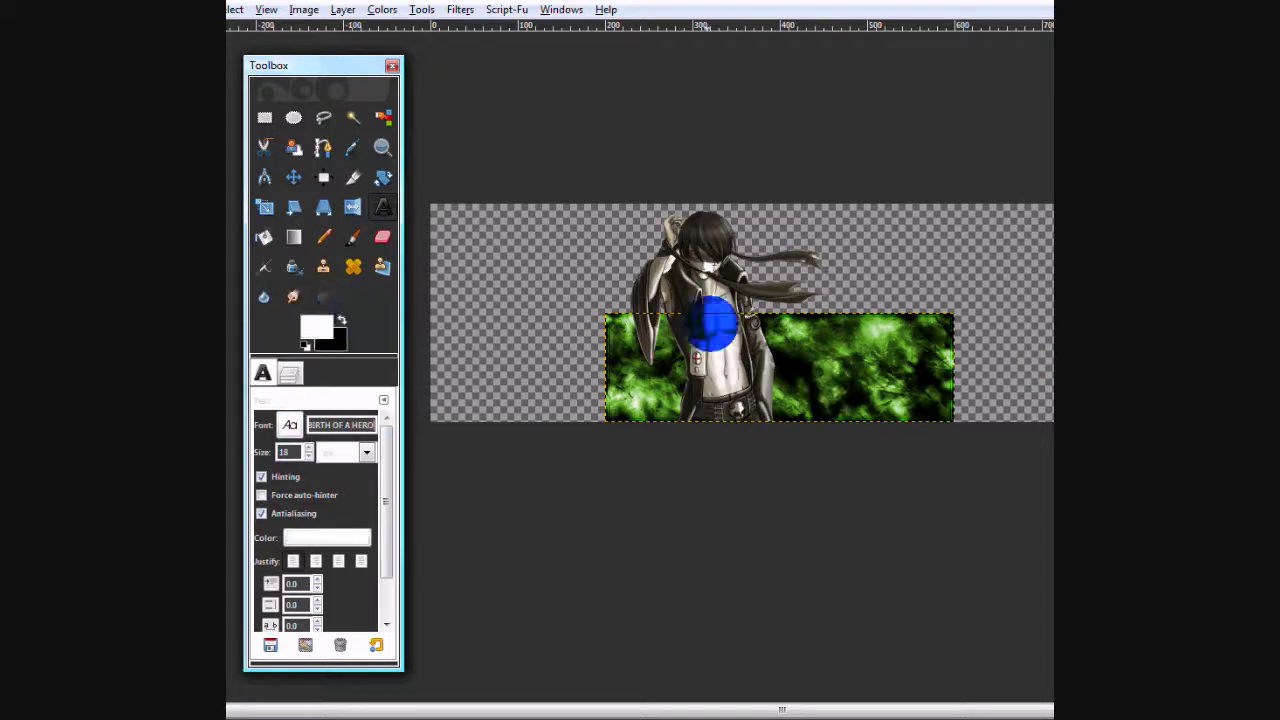
key(Tab)
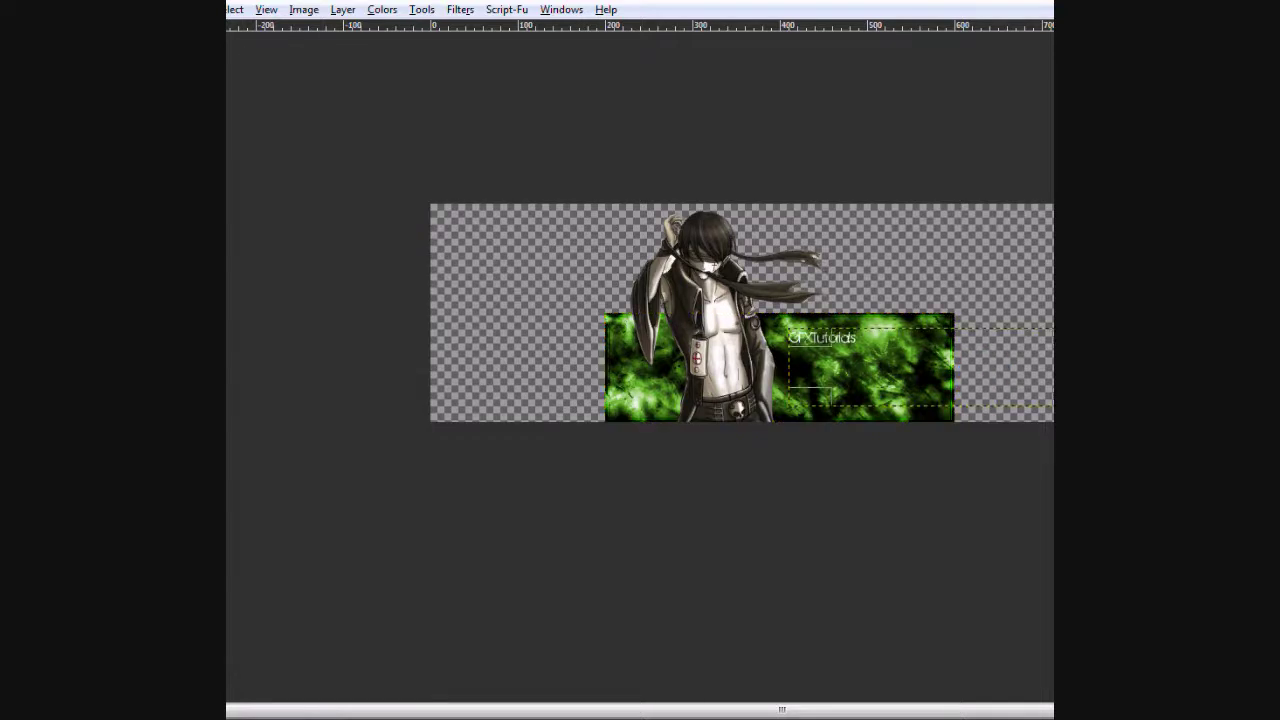
key(Tab)
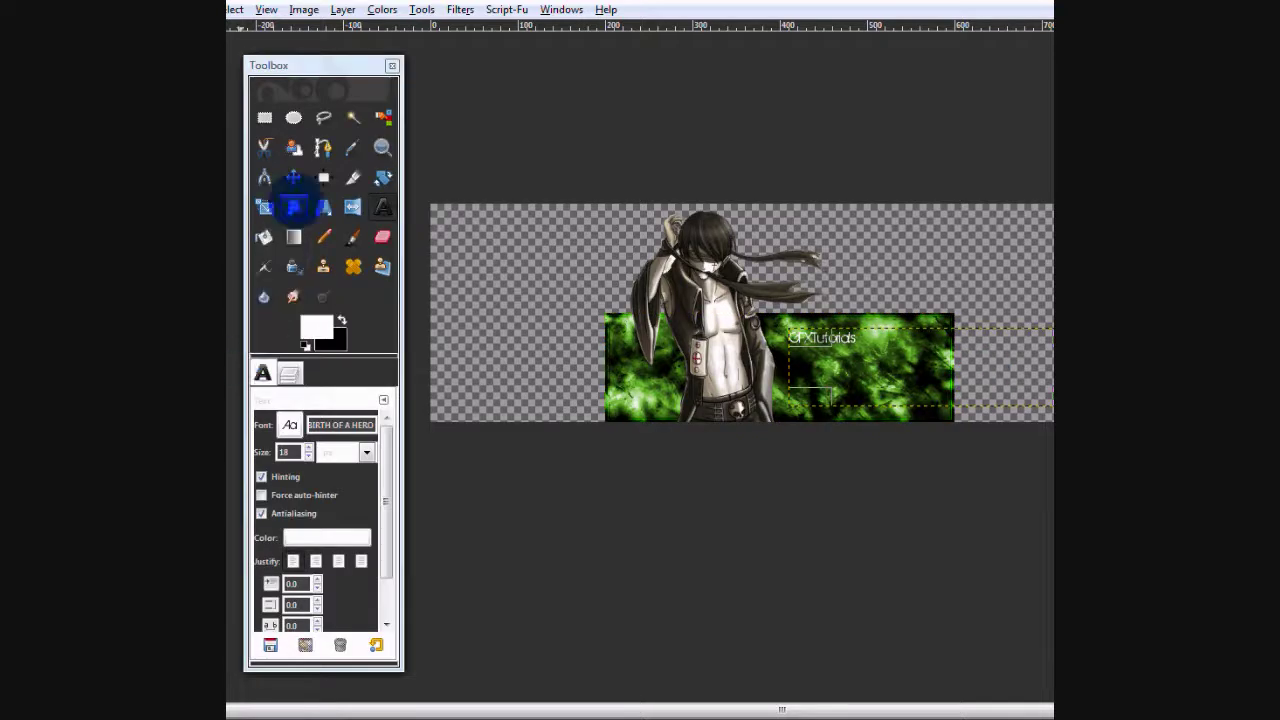
Step: Move the GFXTutorials text into the banner's lower-right corner with the Move tool
click(293, 177)
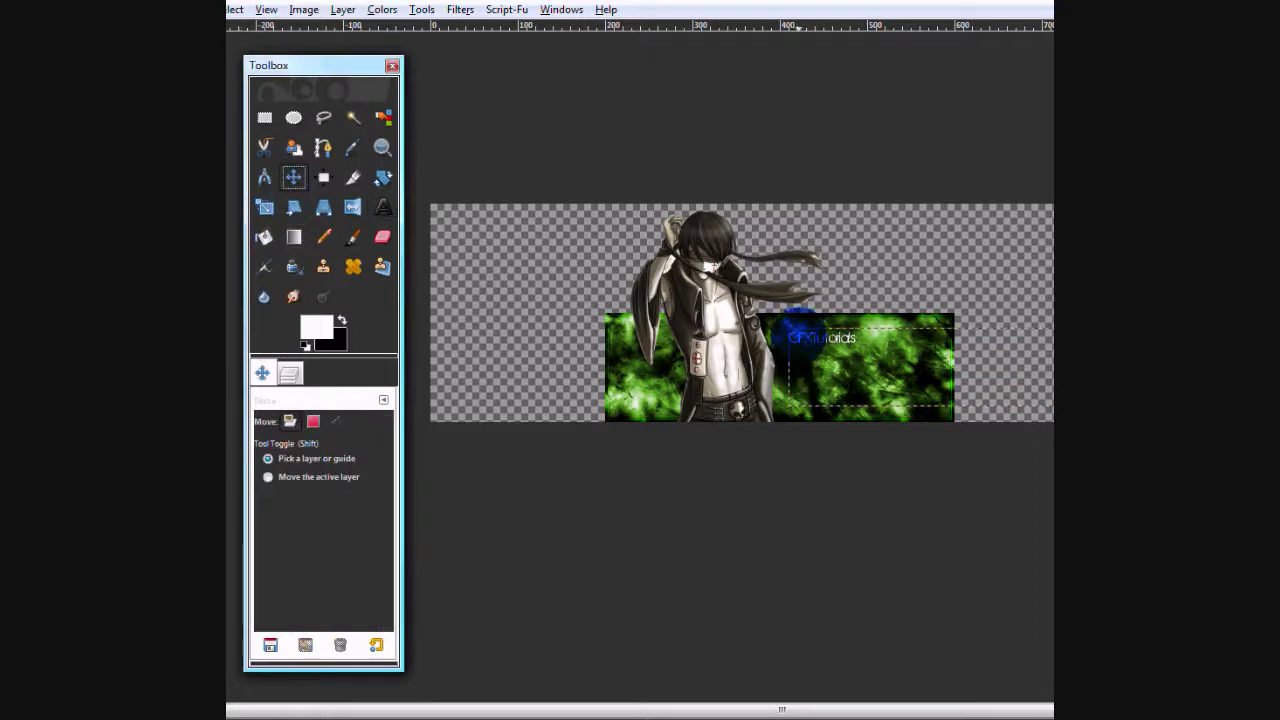
drag(797, 322, 770, 324)
drag(915, 360, 1035, 440)
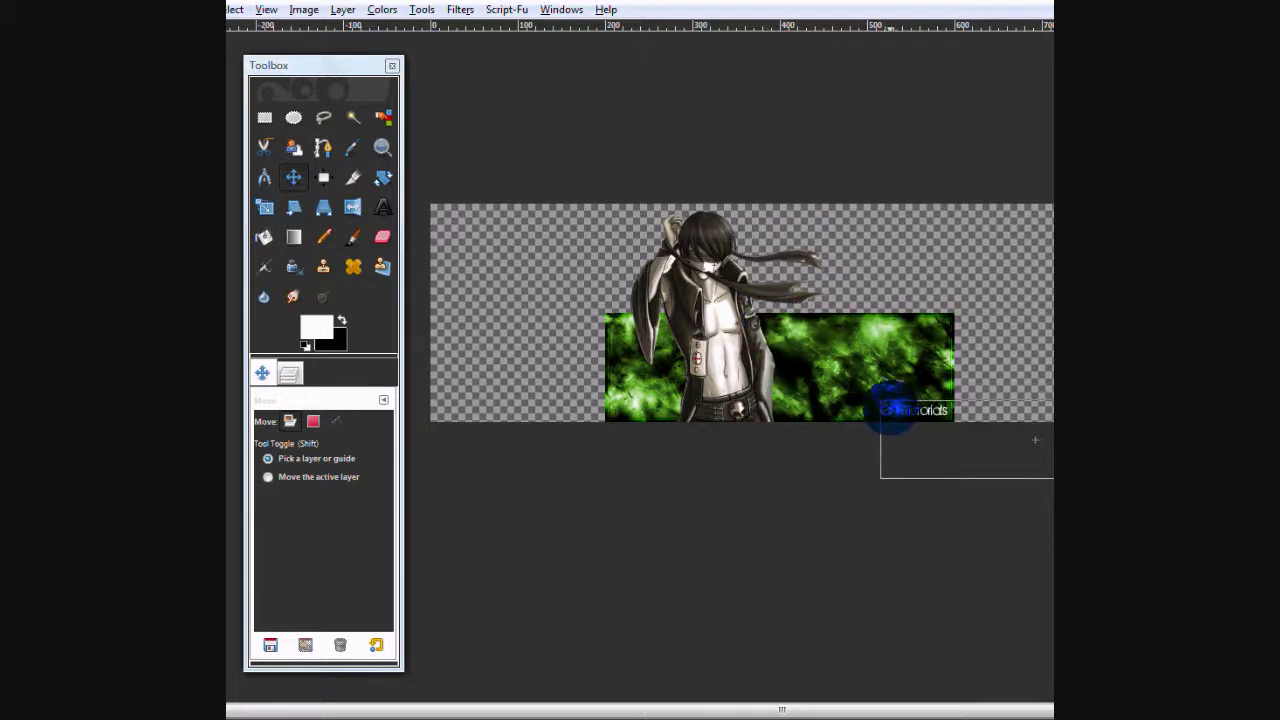
click(289, 373)
click(316, 555)
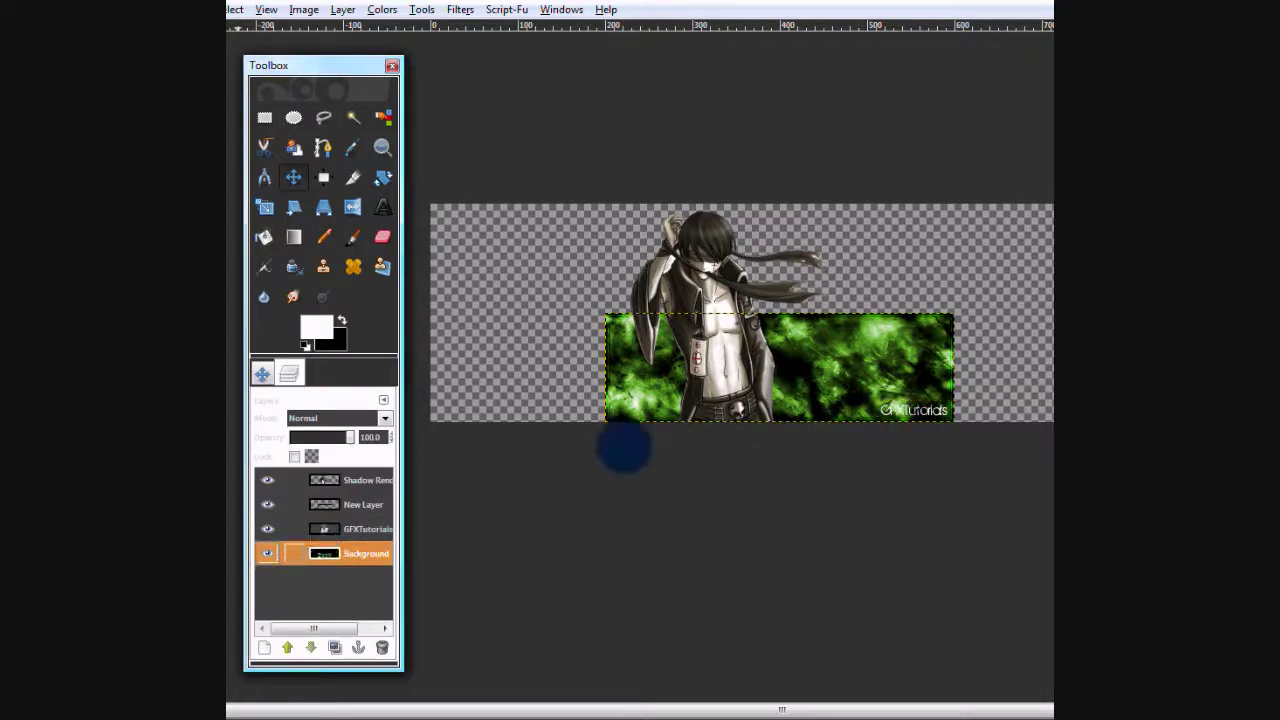
drag(890, 412, 828, 418)
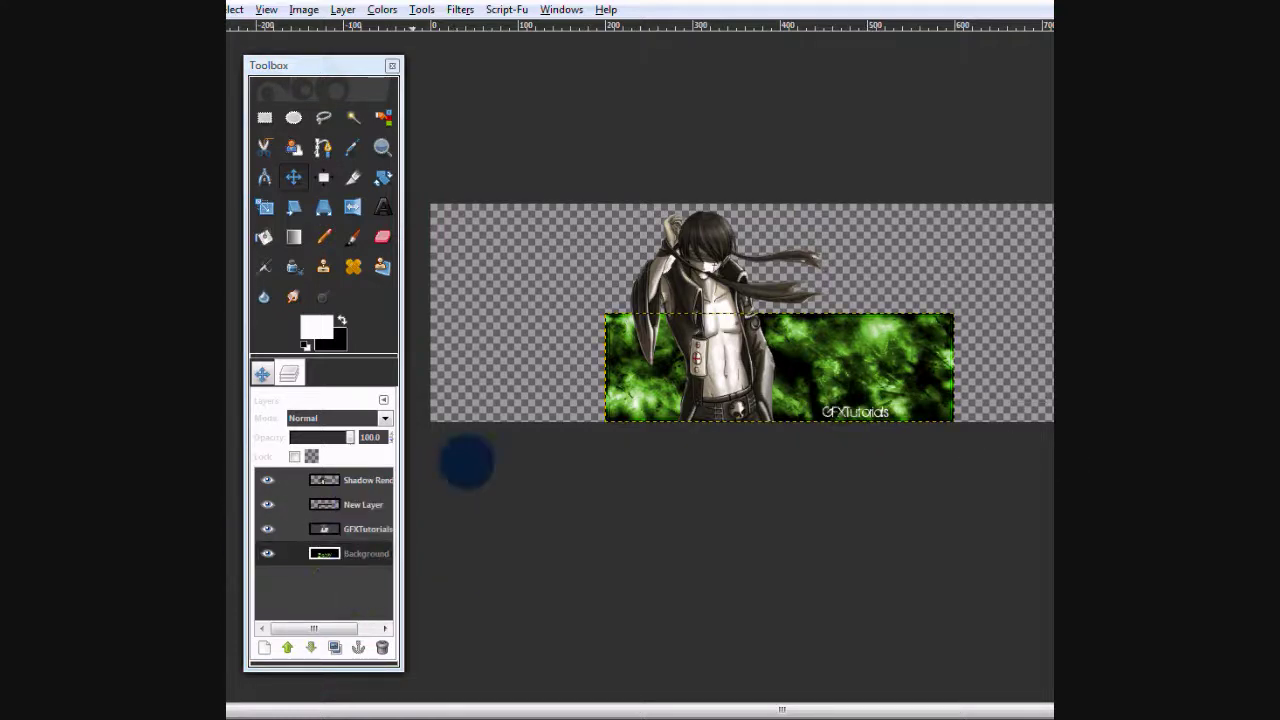
Step: Save the image to the Desktop as 'Kkkkkkkkkk.png', accepting the export and PNG settings
click(215, 9)
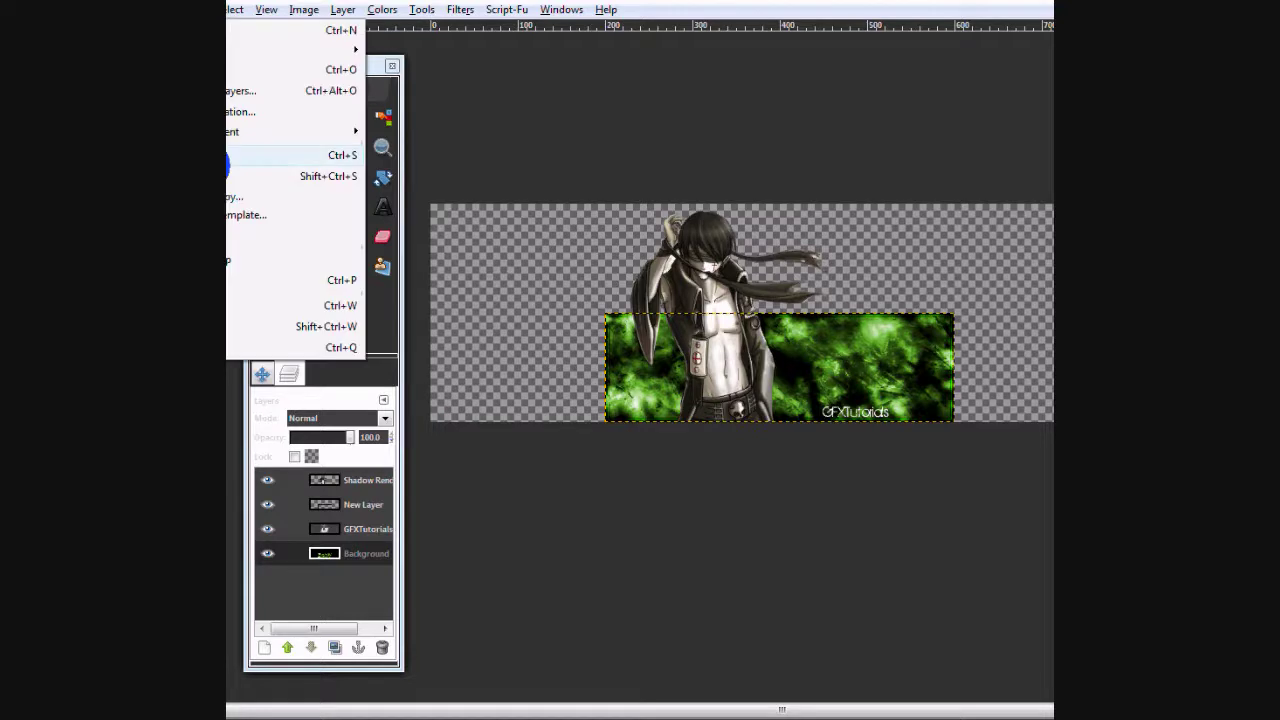
click(226, 175)
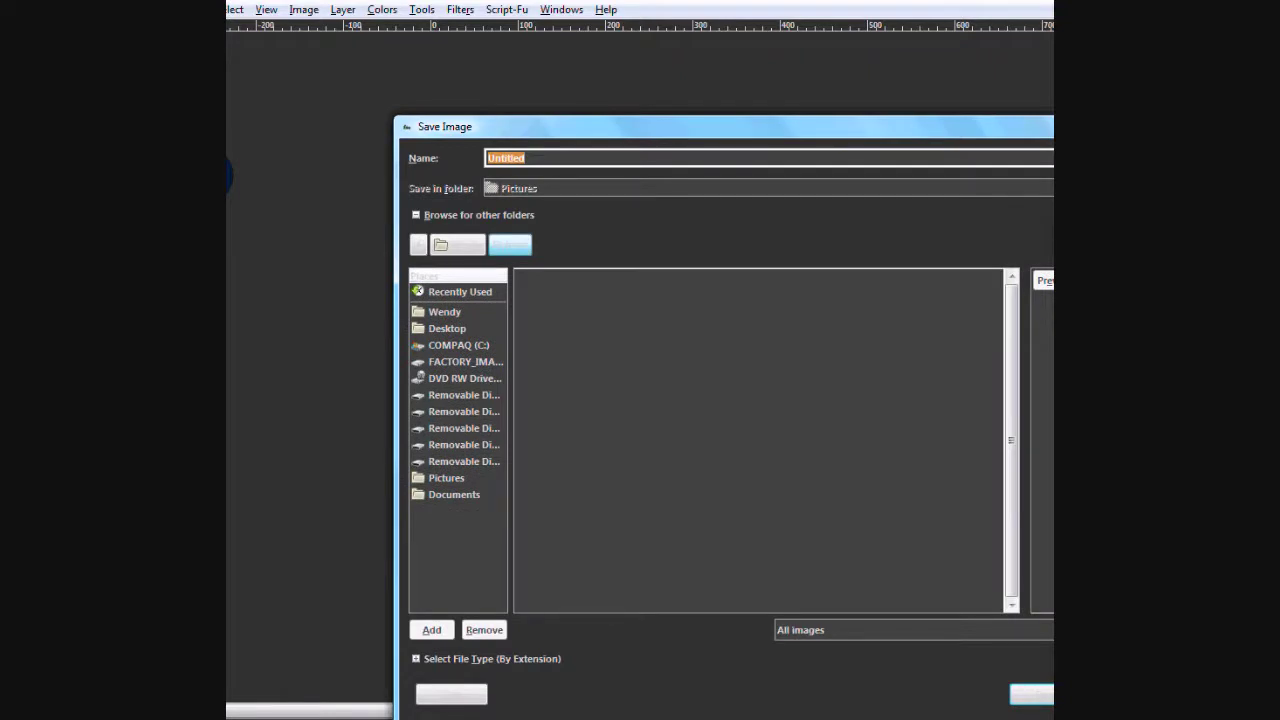
text(Kkkkkkkkkk.)
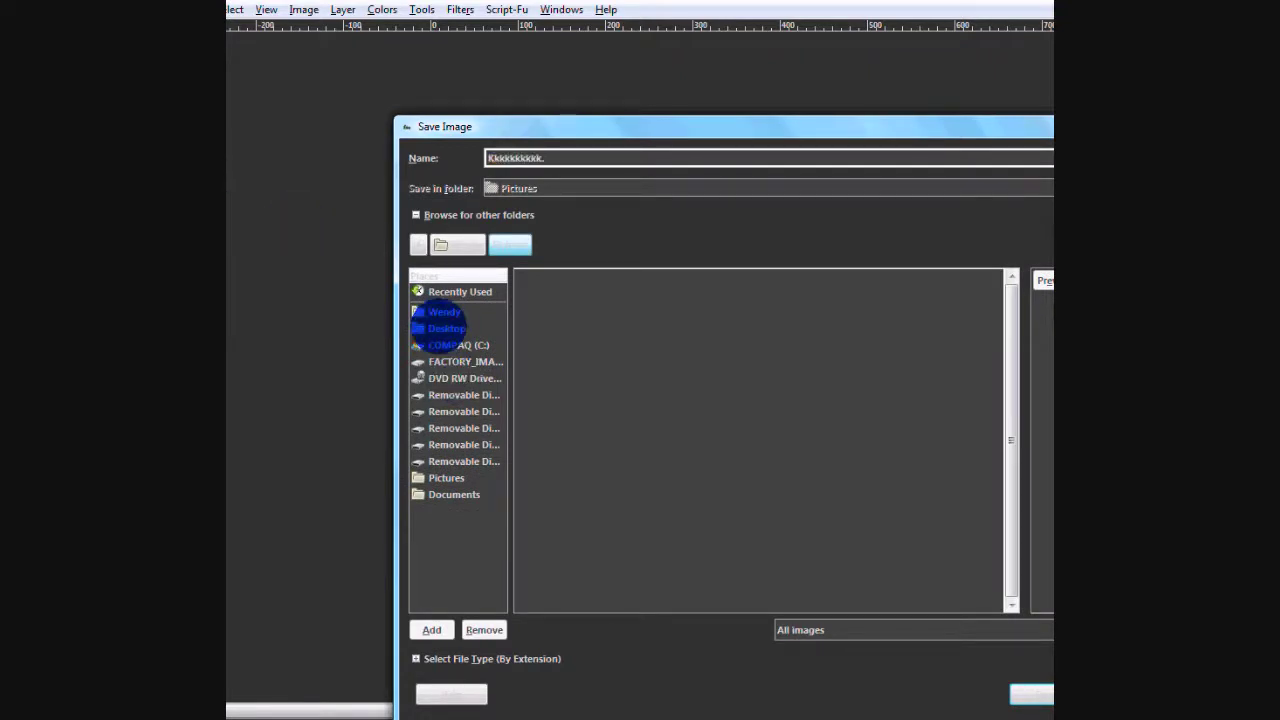
key(alt+d)
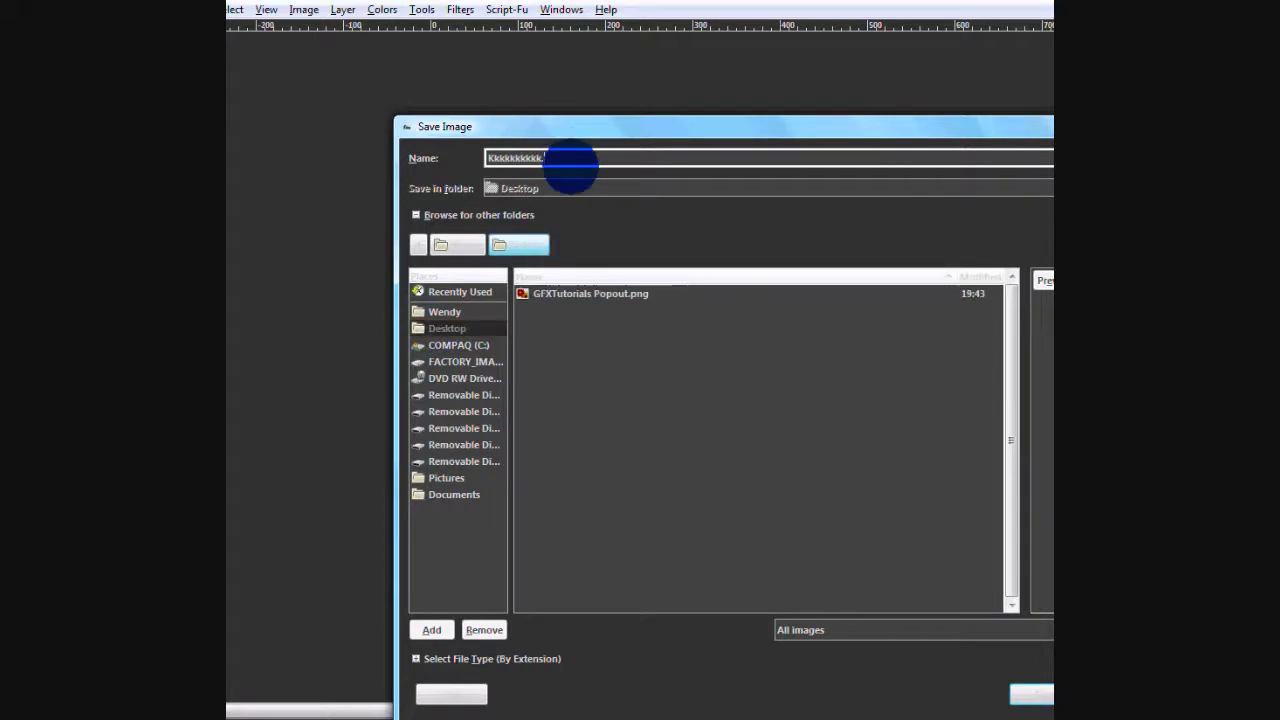
text(png)
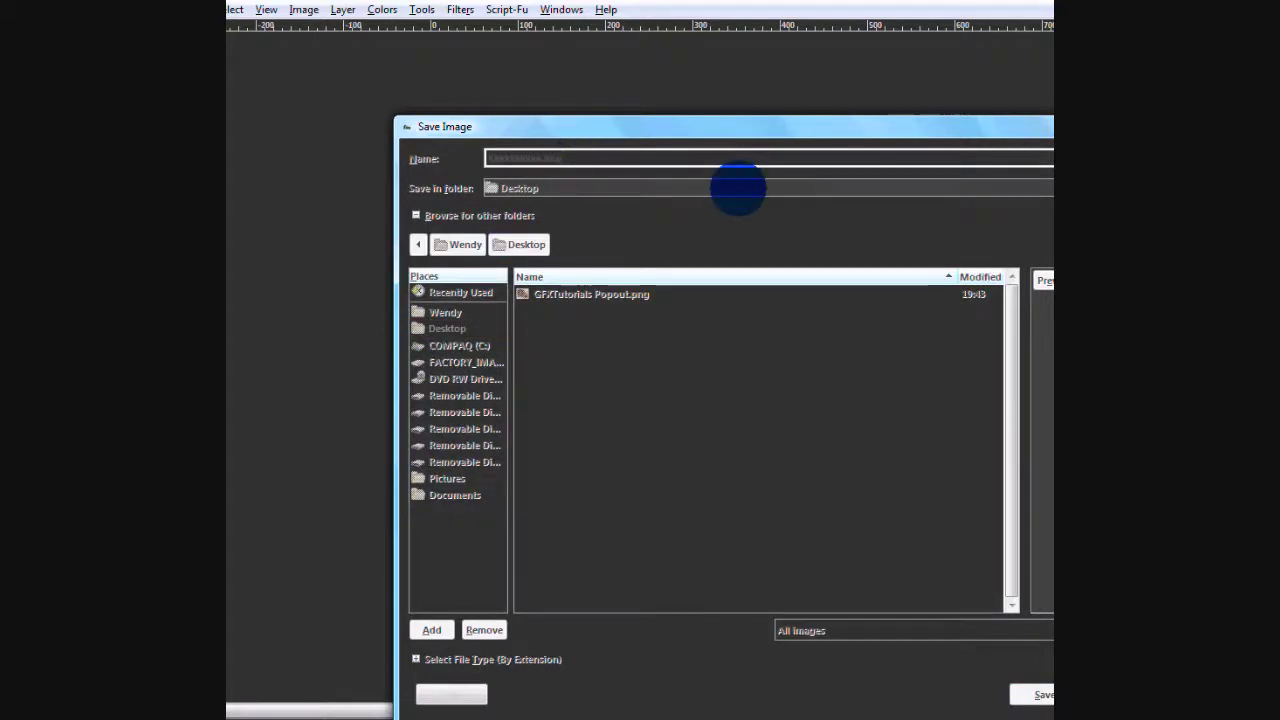
key(Return)
click(414, 210)
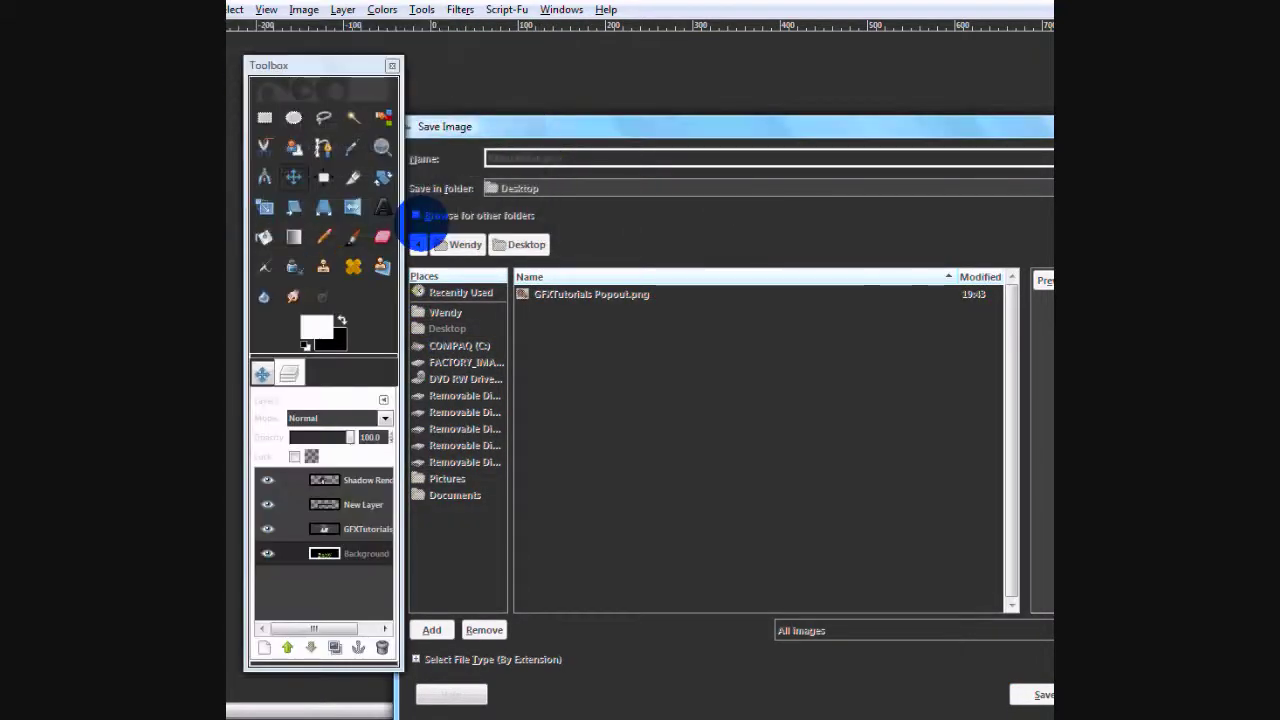
click(375, 345)
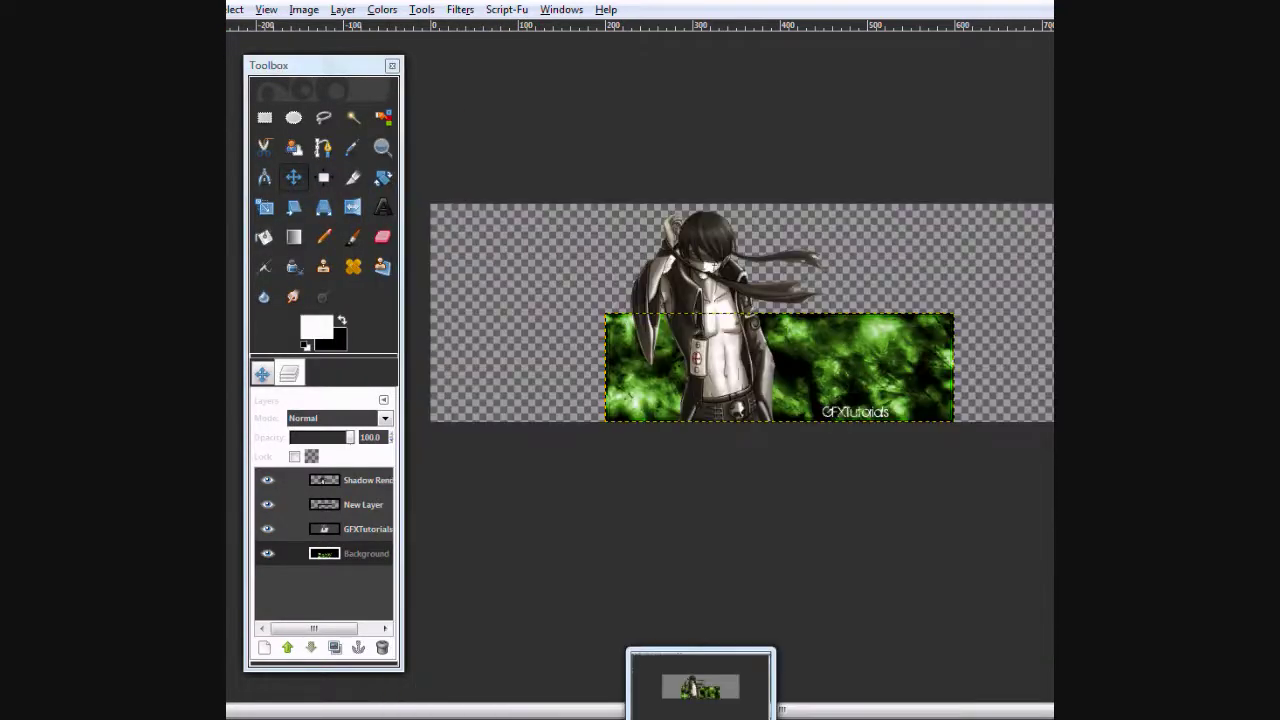
Step: Open Kkkkkkkkkk.png from the desktop in Windows Photo Gallery and centre its window
click(700, 716)
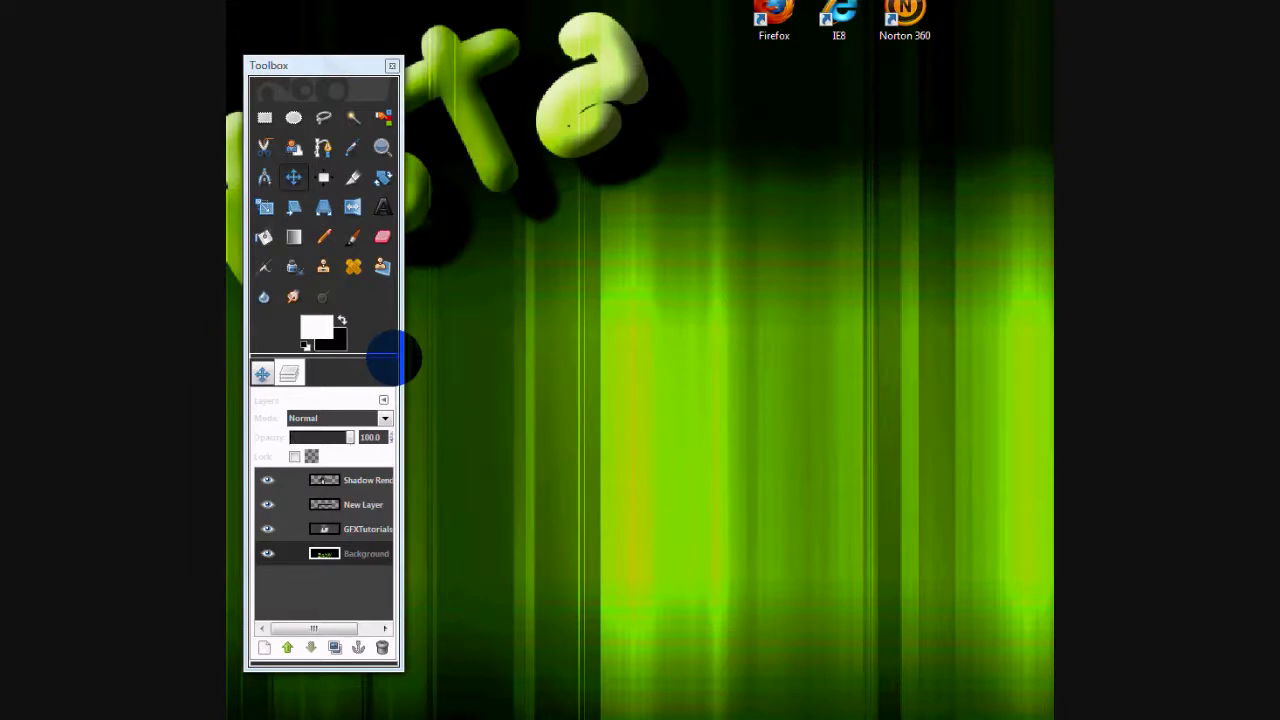
click(314, 380)
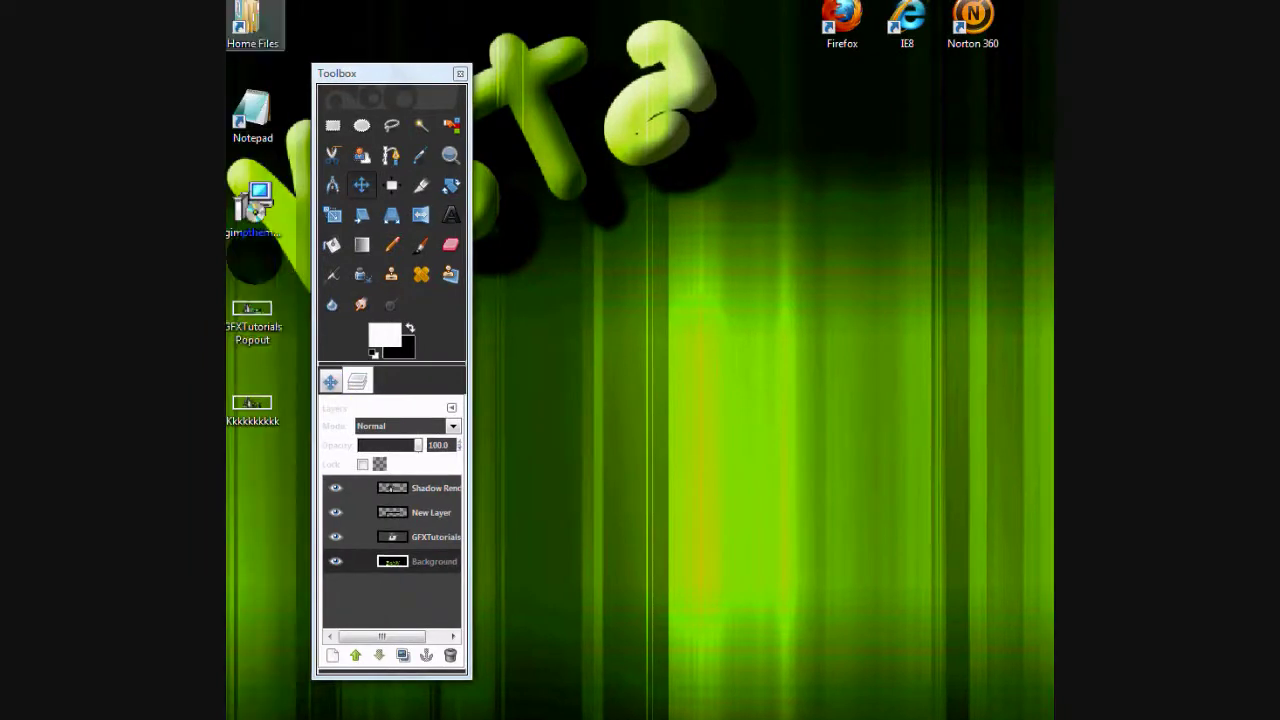
click(254, 400)
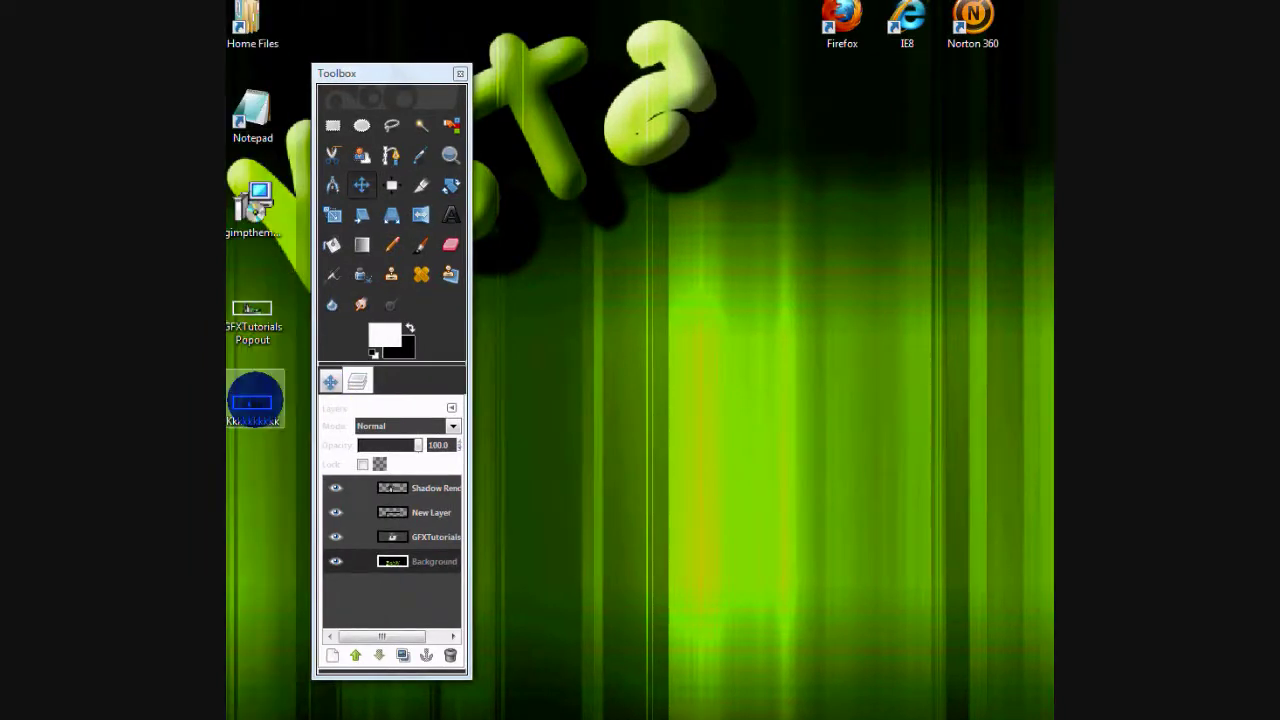
drag(254, 400, 270, 438)
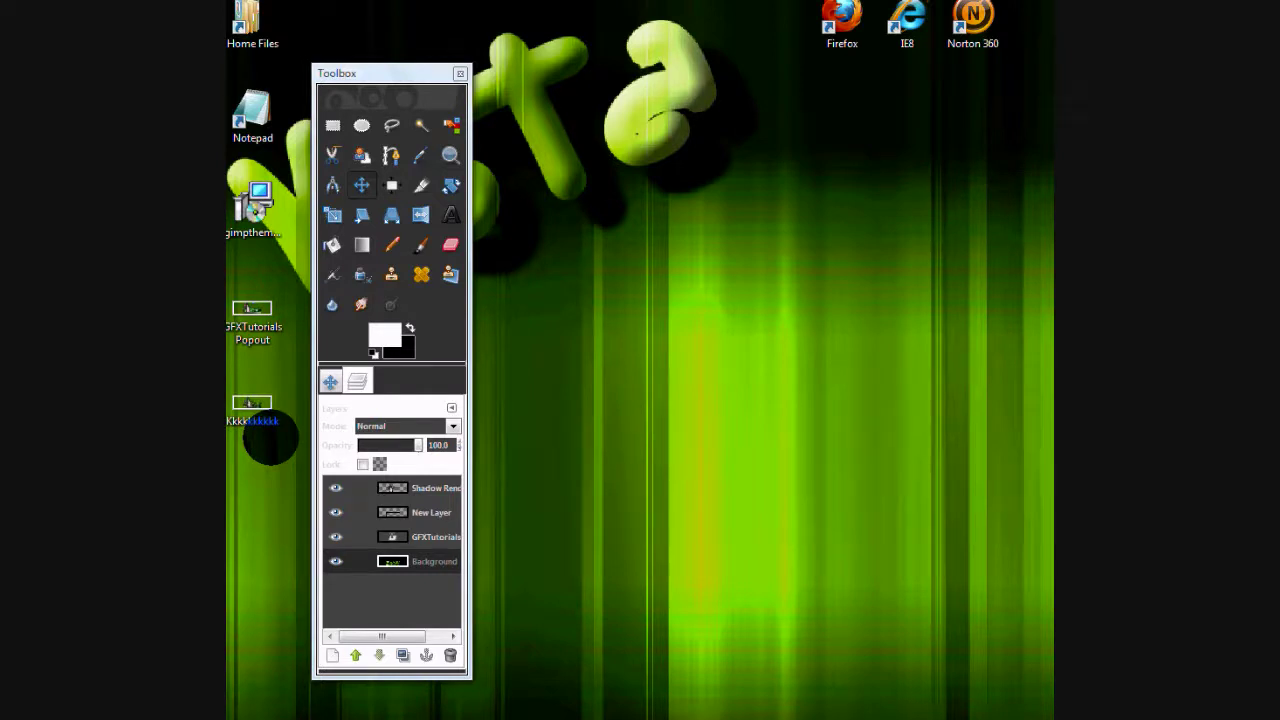
double_click(270, 440)
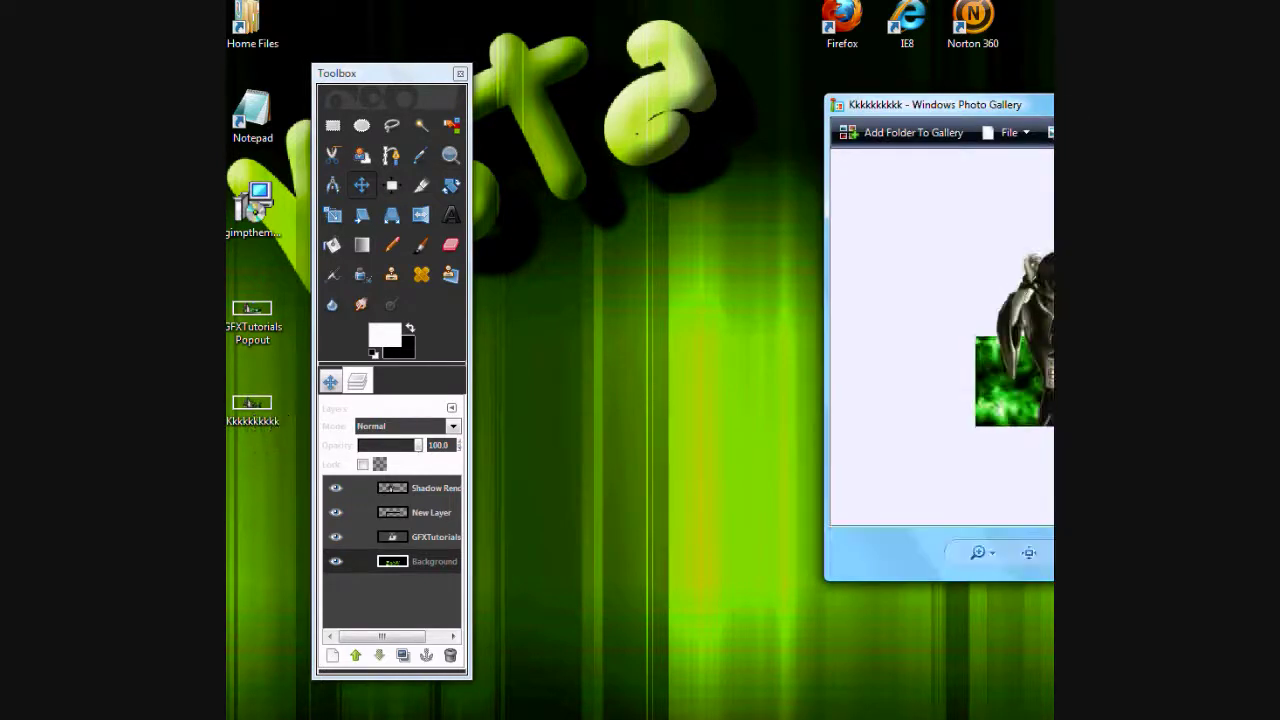
drag(957, 106, 620, 124)
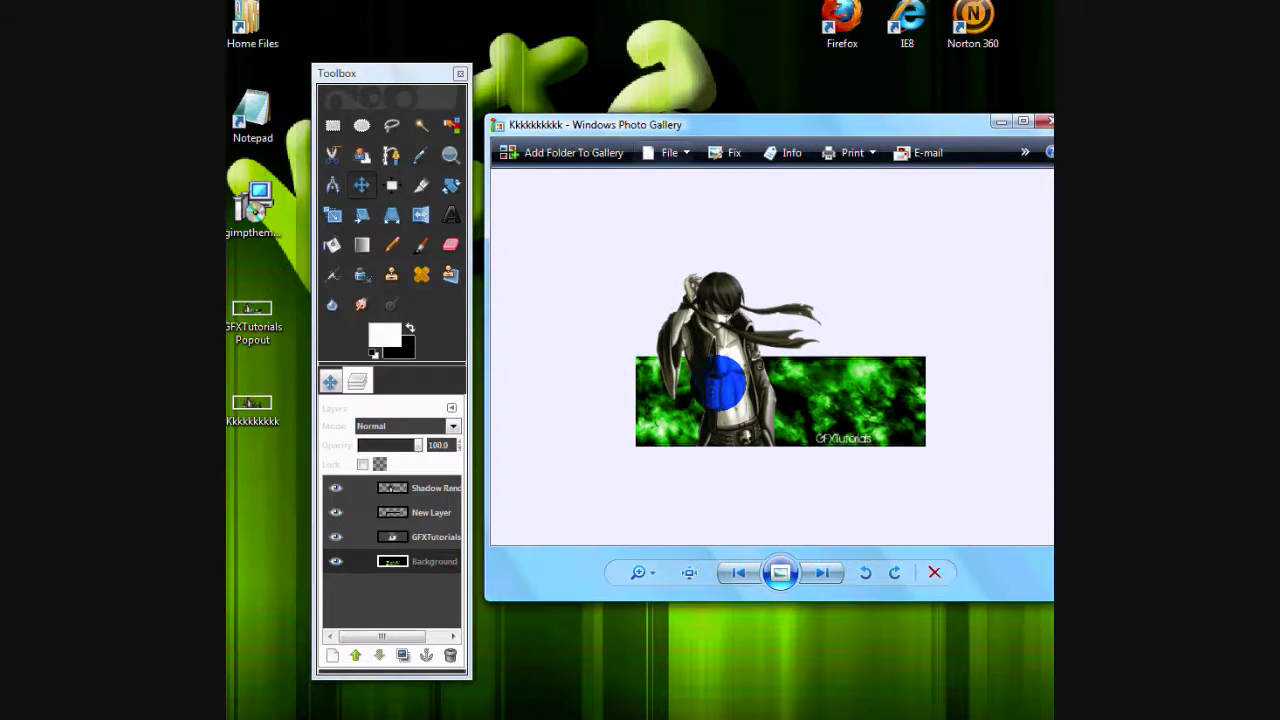